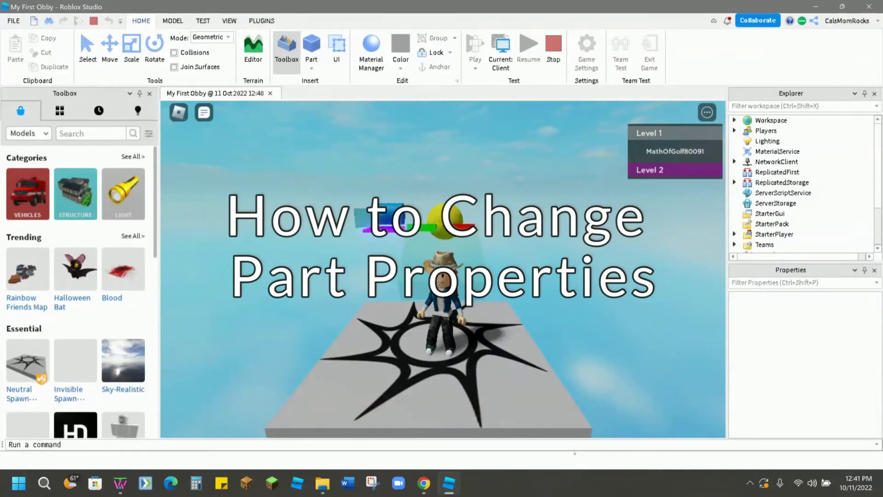
Run the character off the star platform and along the red block during the play-test.
key(w)
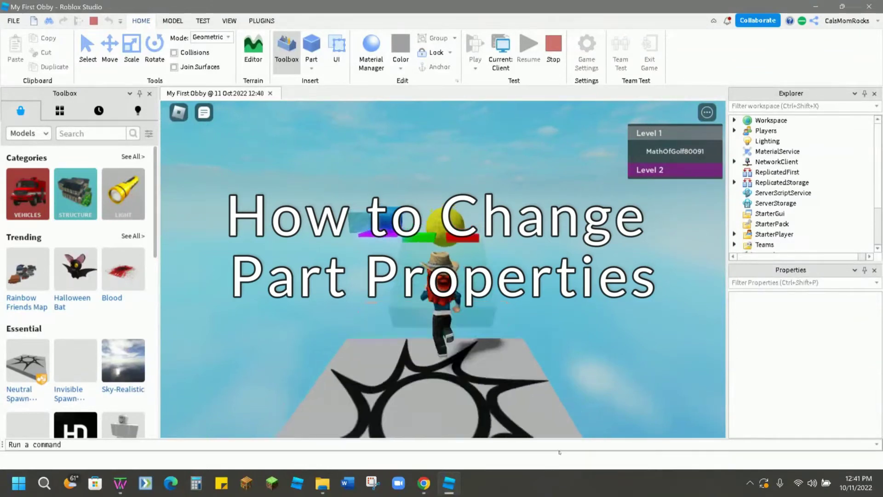
key(w)
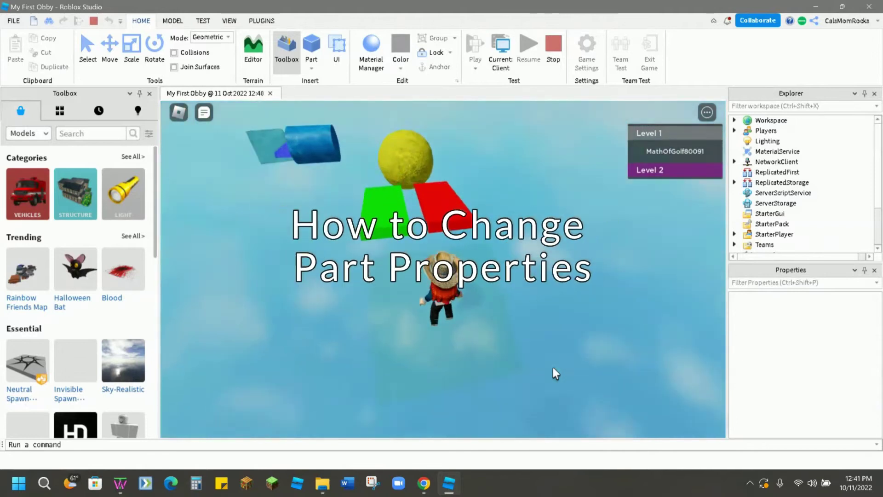
key(w)
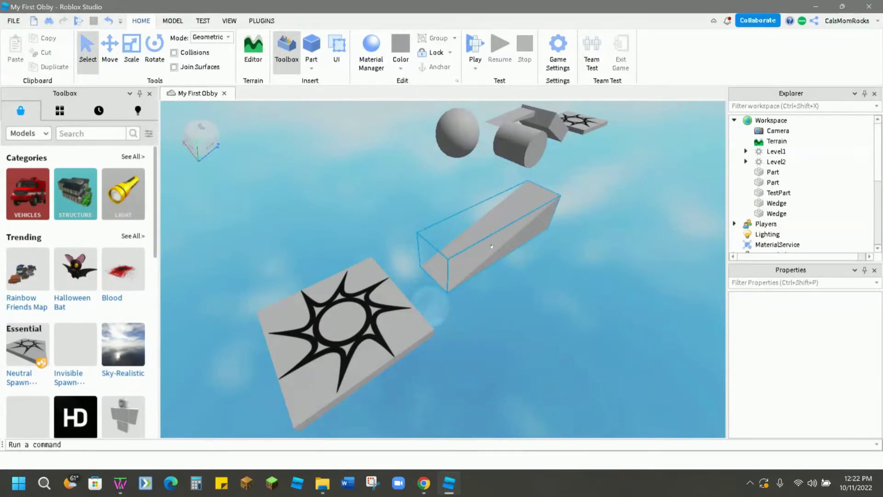
Select the grey wedge and toggle the Properties panel off and back on from View.
click(493, 225)
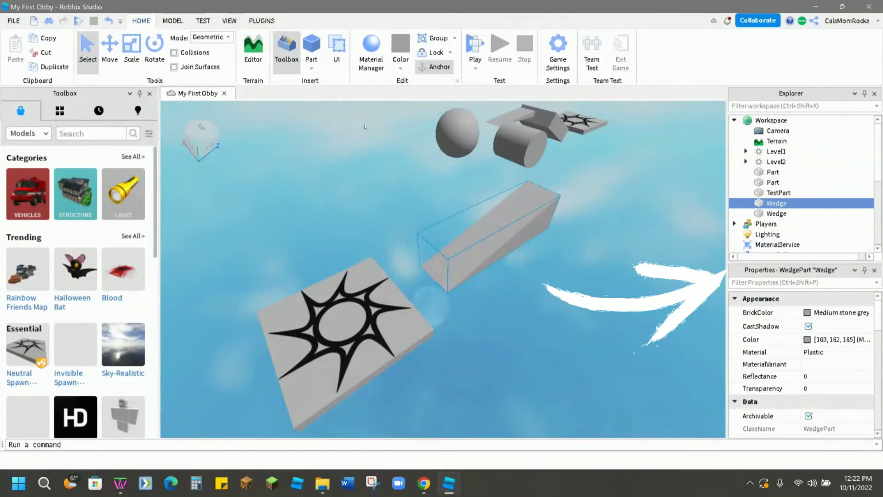
click(229, 21)
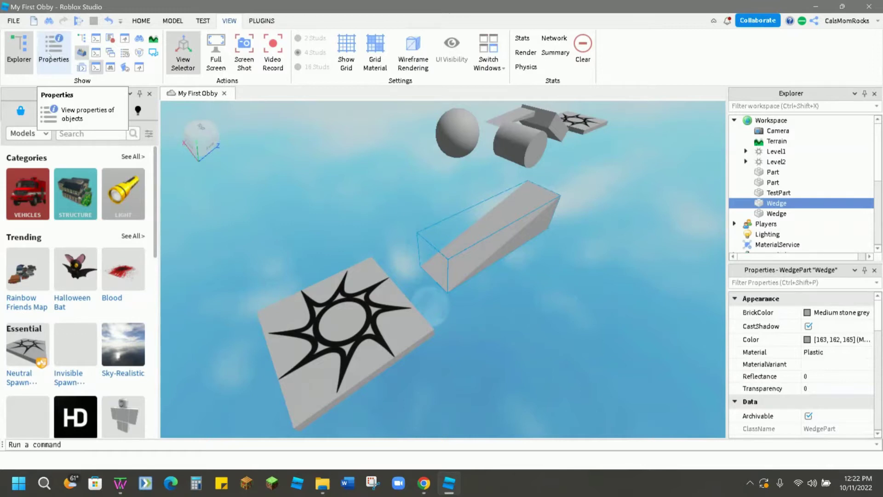
click(50, 56)
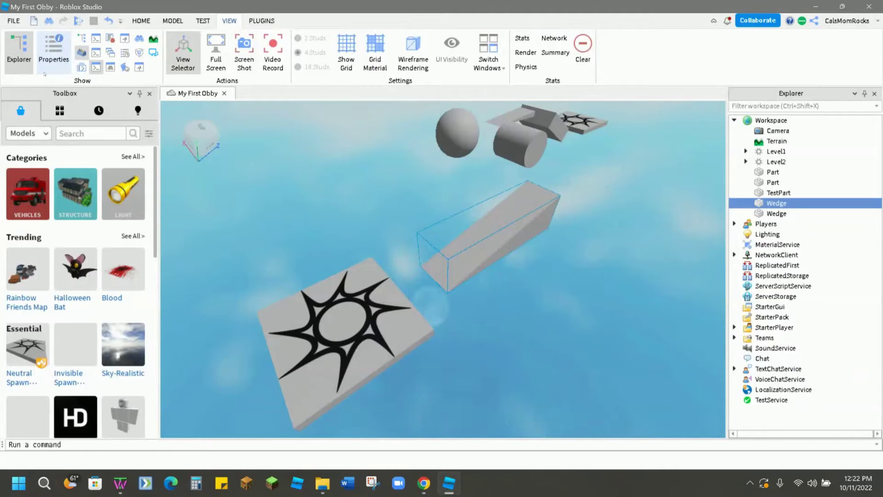
click(53, 56)
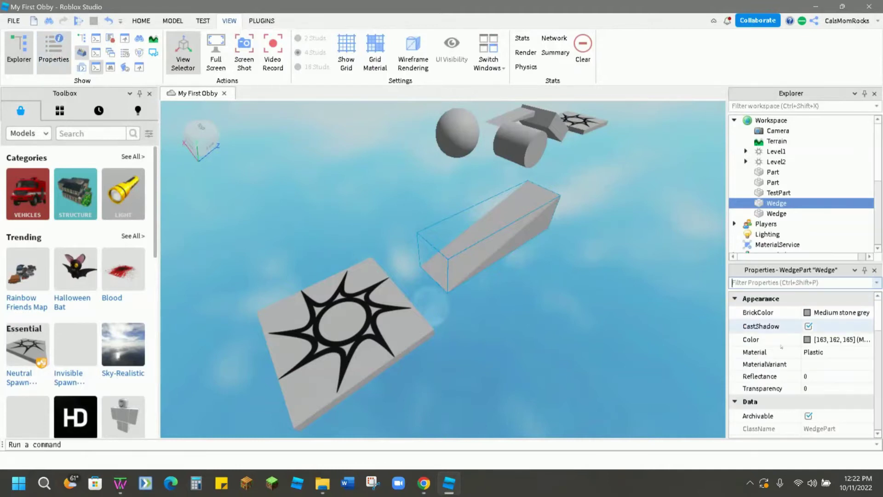
click(141, 21)
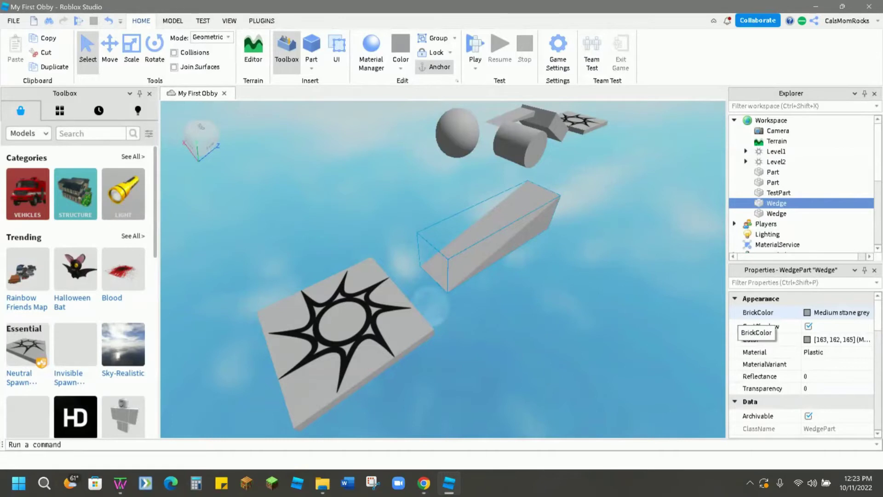
Recolour the wedge Toothpaste cyan (56, 219, 255) via More Colors, after briefly trying orange.
click(846, 313)
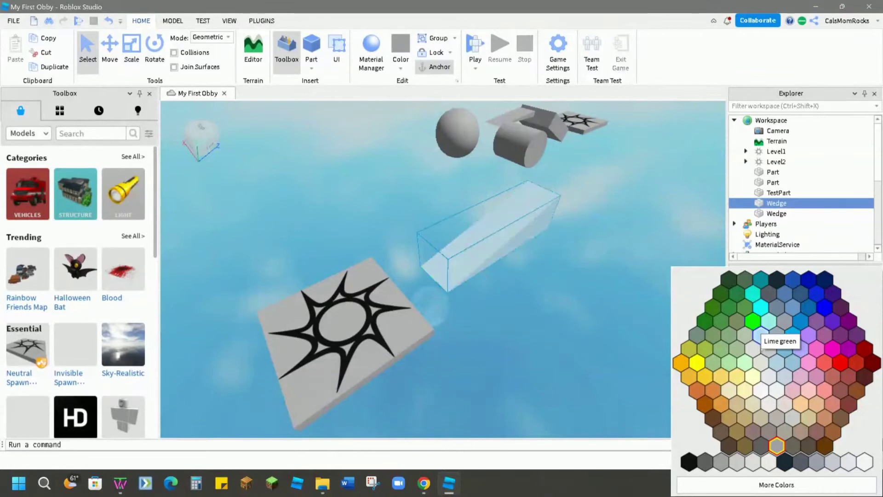
click(785, 484)
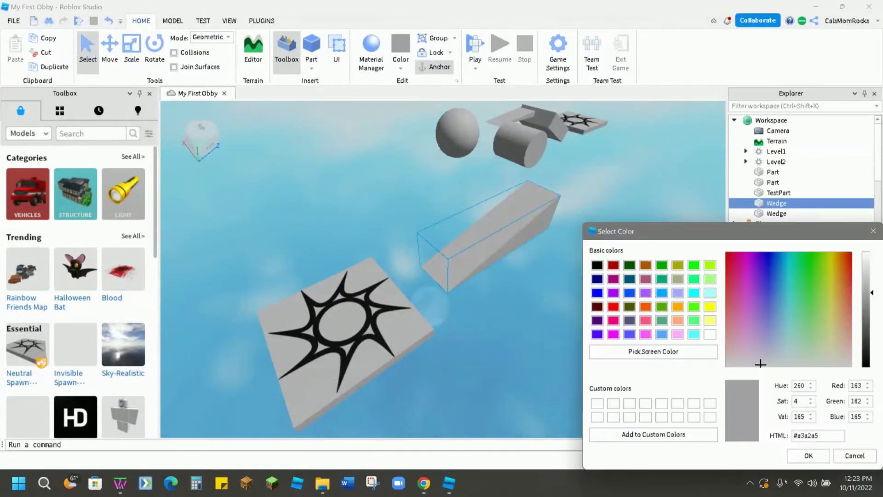
click(680, 308)
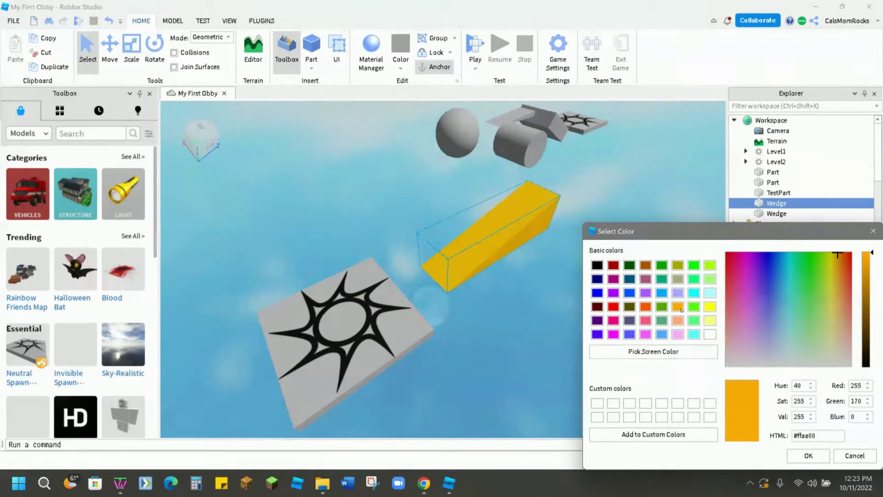
drag(837, 258, 785, 276)
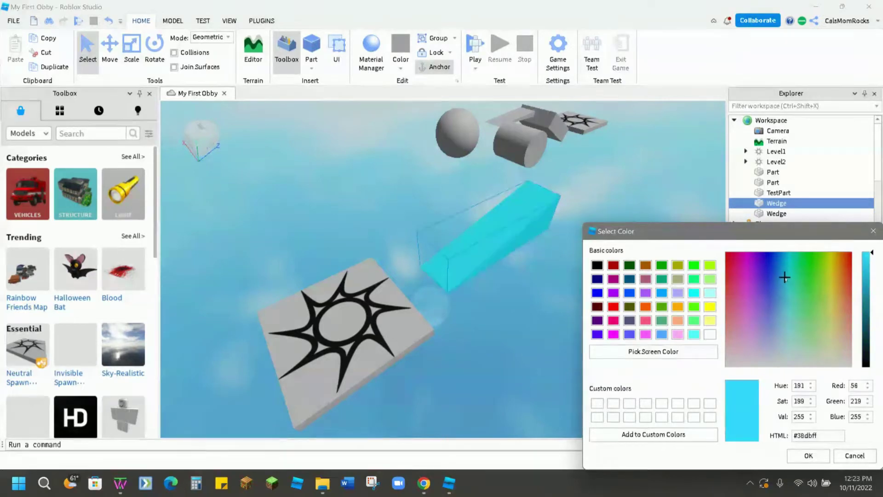
click(809, 457)
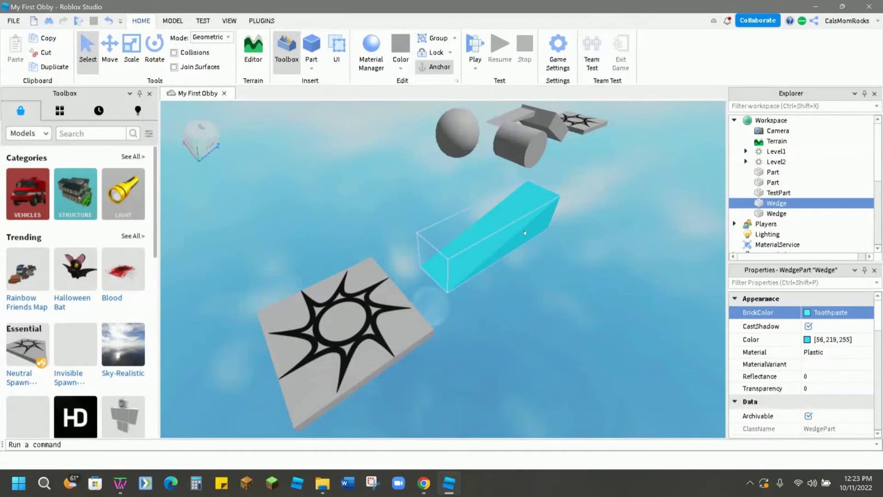
Move the wedge over the star platform, enable CastShadow, and lift it higher.
click(110, 46)
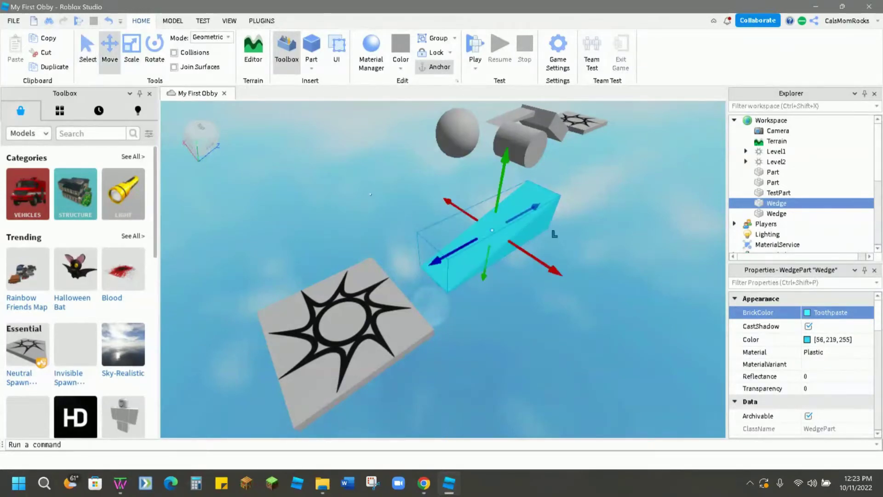
drag(497, 193, 370, 271)
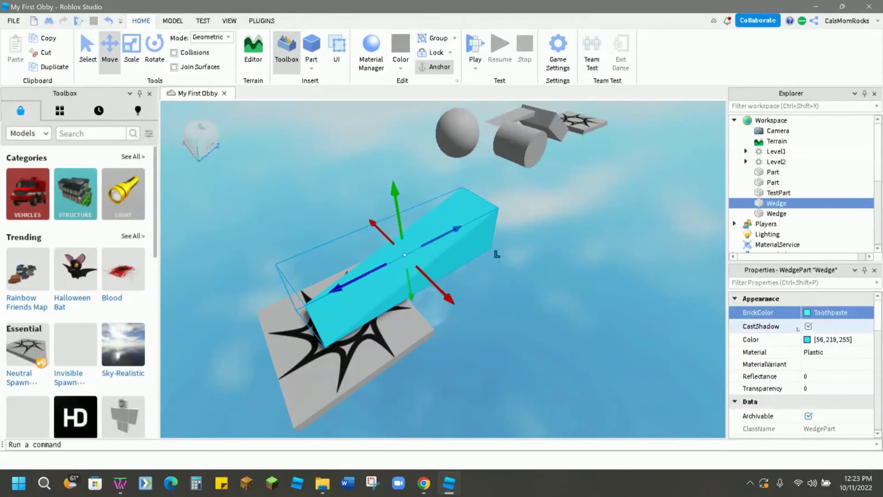
click(808, 326)
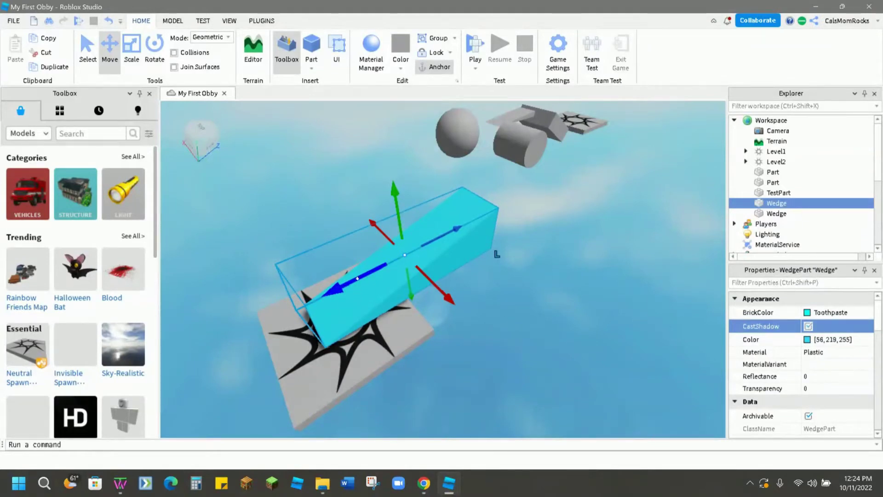
drag(301, 310, 461, 246)
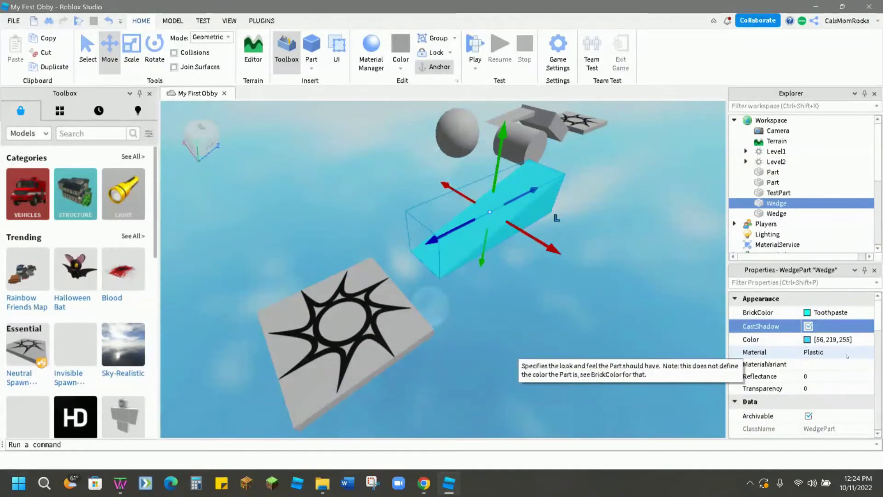
scroll(598, 339, up, 3)
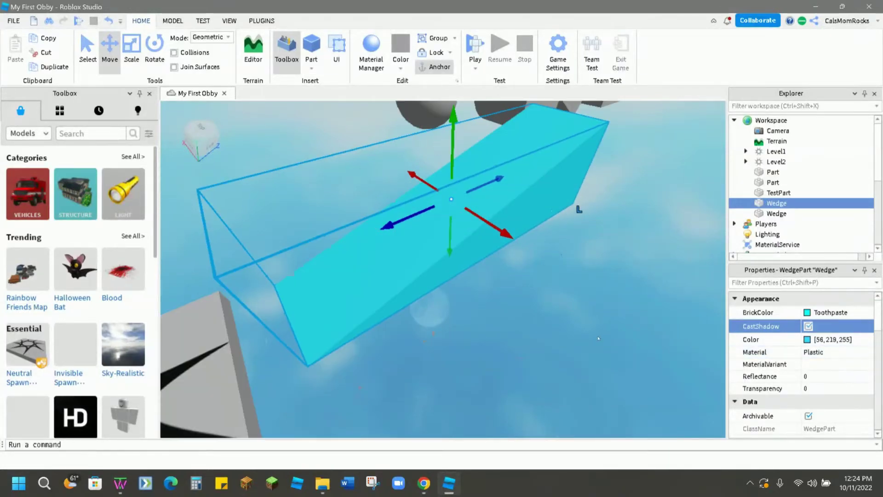
scroll(598, 339, down, 3)
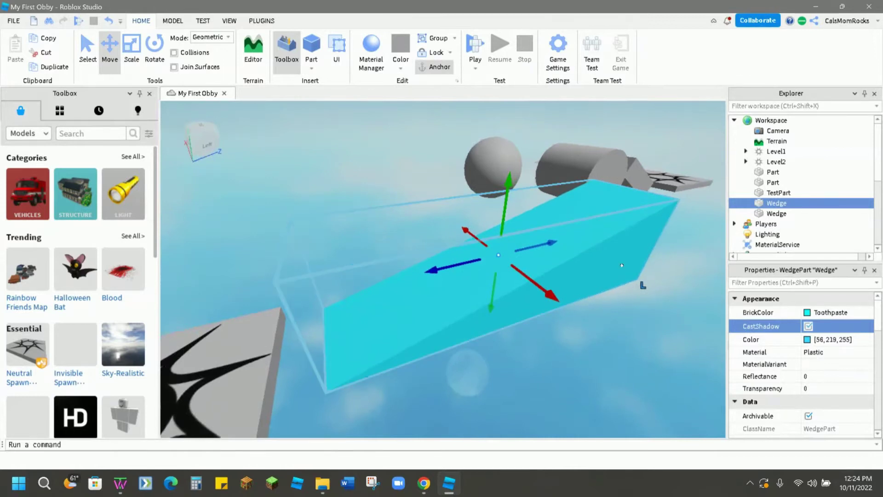
Cycle the wedge's Material through Brick, CrackedLava and Glass, ending on Grass.
click(849, 353)
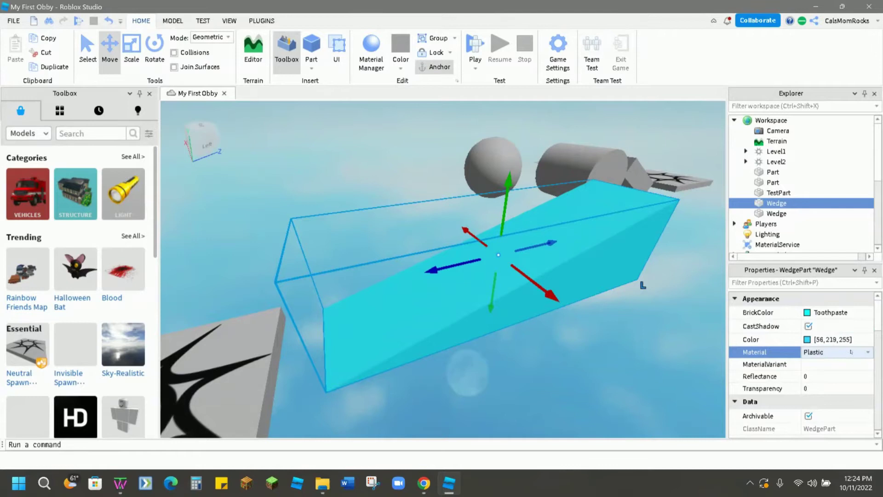
click(868, 352)
scroll(840, 405, up, 5)
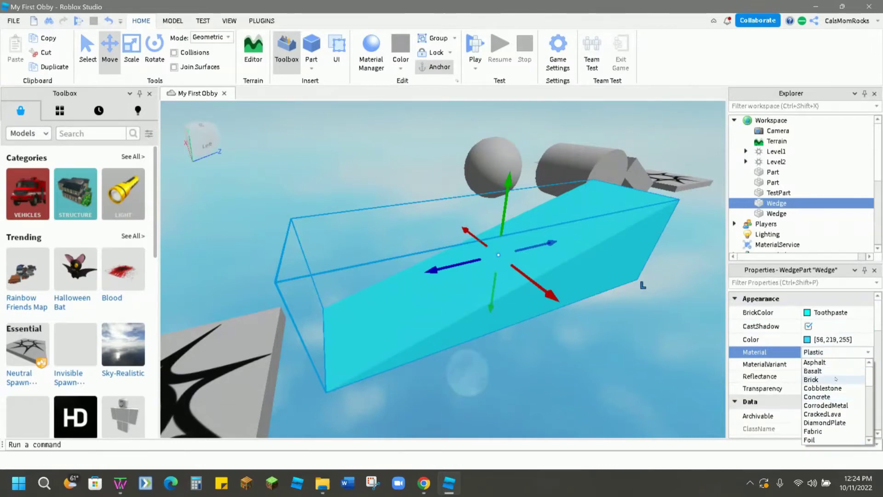
click(834, 371)
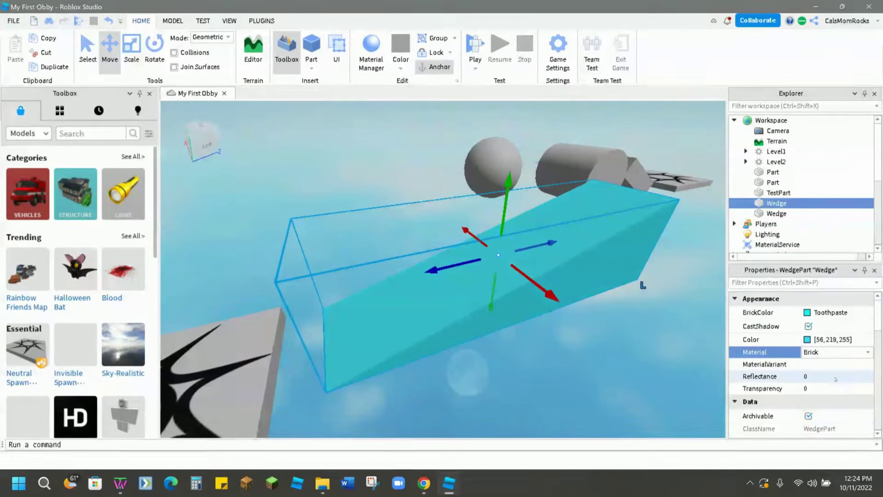
click(841, 352)
click(837, 414)
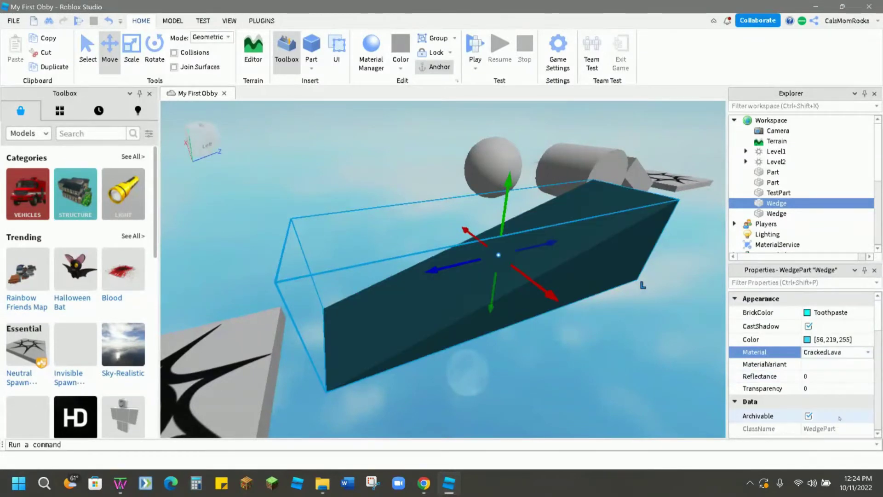
click(826, 352)
scroll(839, 396, down, 2)
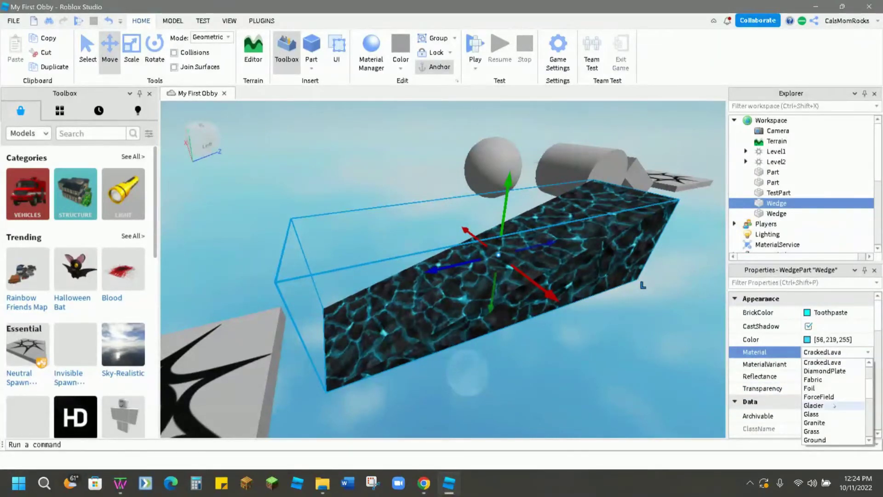
click(830, 414)
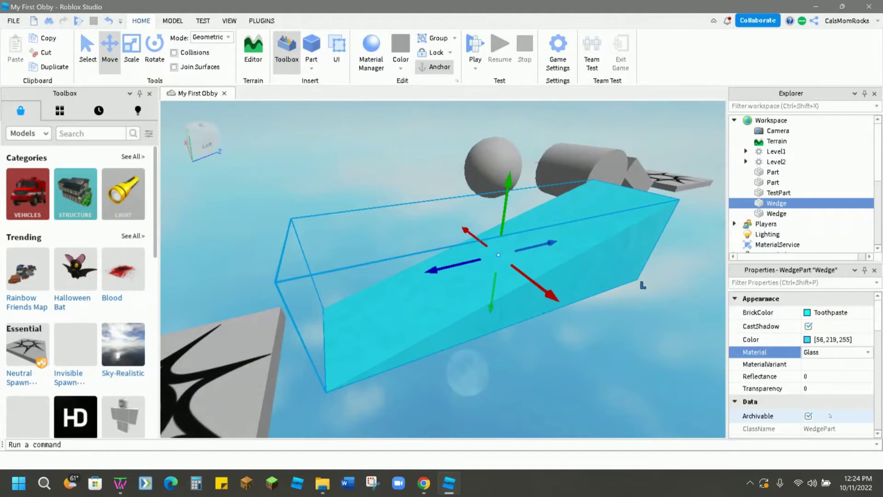
click(835, 352)
scroll(836, 395, down, 1)
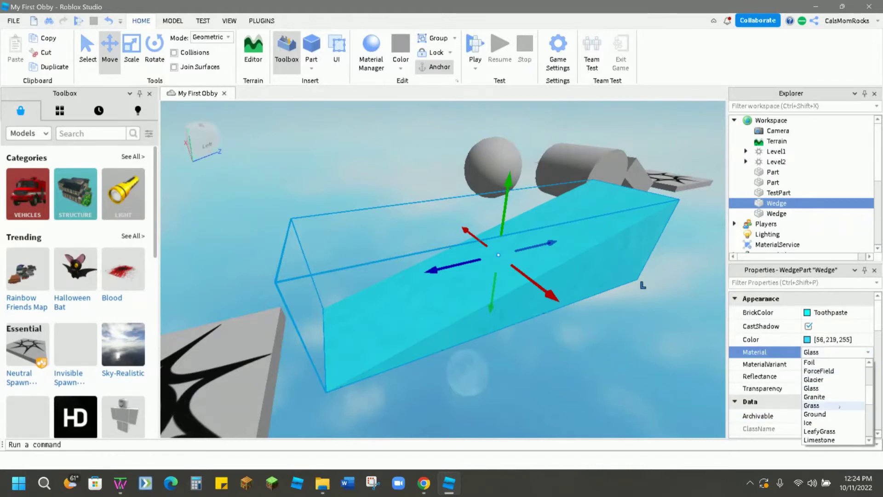
click(837, 406)
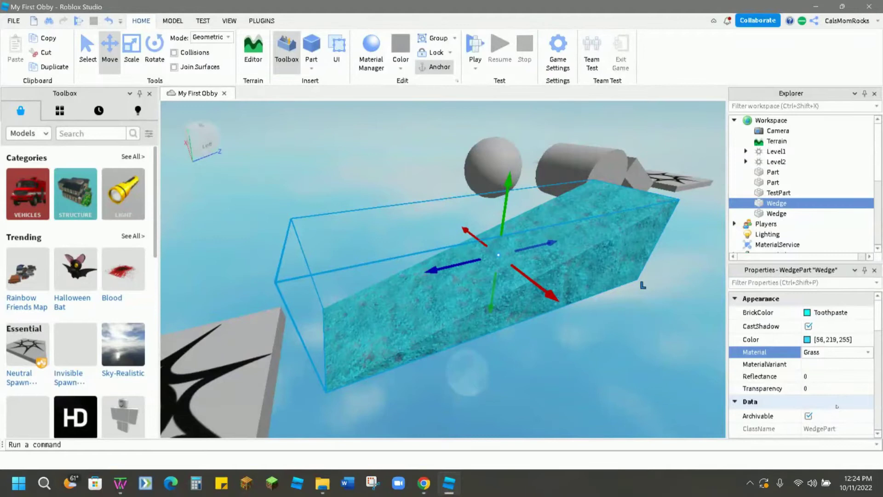
Set the grass wedge's Transparency to 0.55 so it becomes see-through.
click(815, 387)
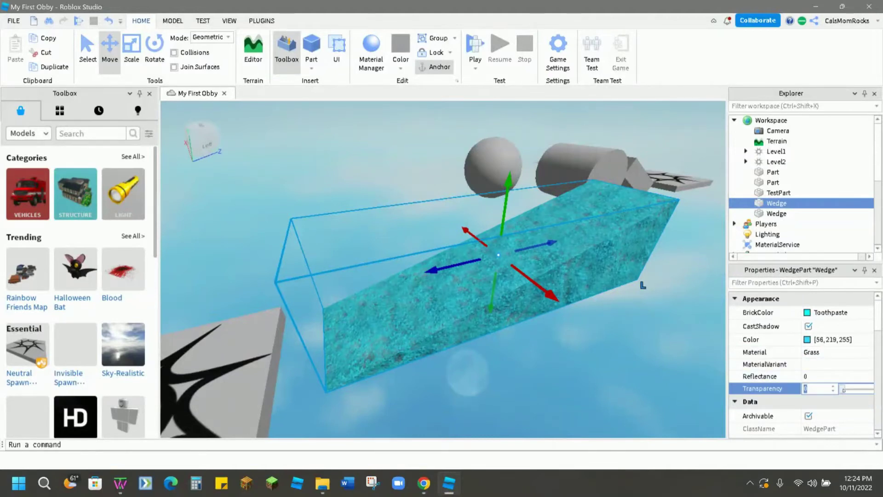
drag(842, 389, 858, 390)
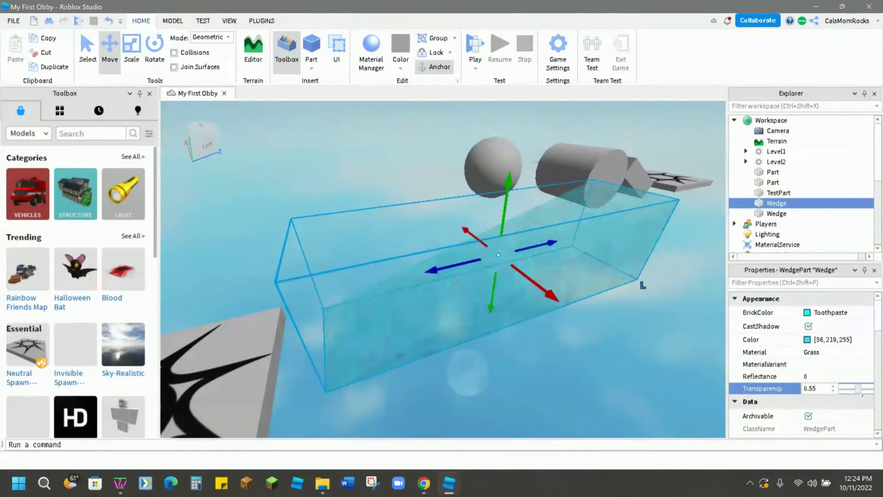
drag(858, 390, 858, 391)
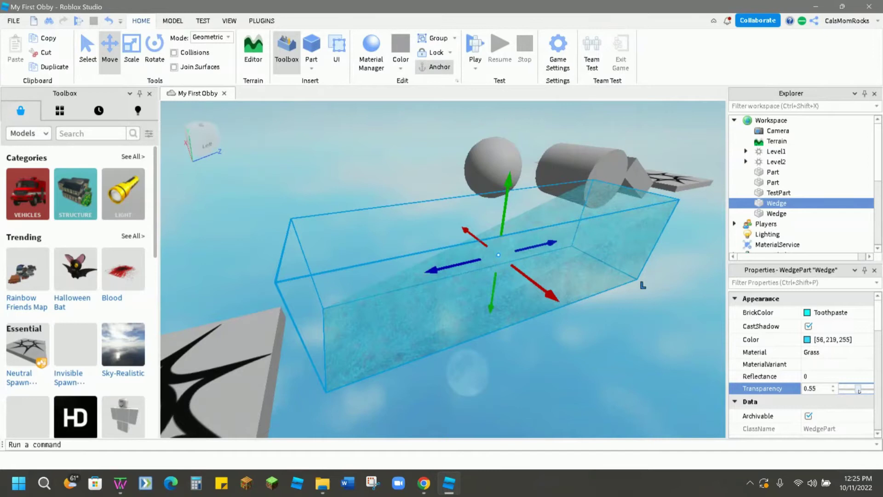
Append 17 to the wedge's Name so it reads Wedge17.
scroll(844, 427, down, 5)
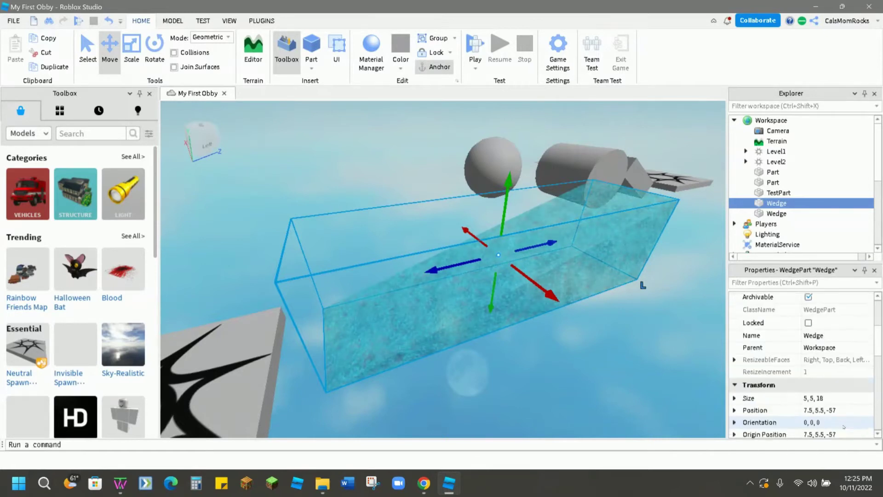
scroll(844, 427, down, 2)
scroll(843, 426, up, 2)
click(822, 335)
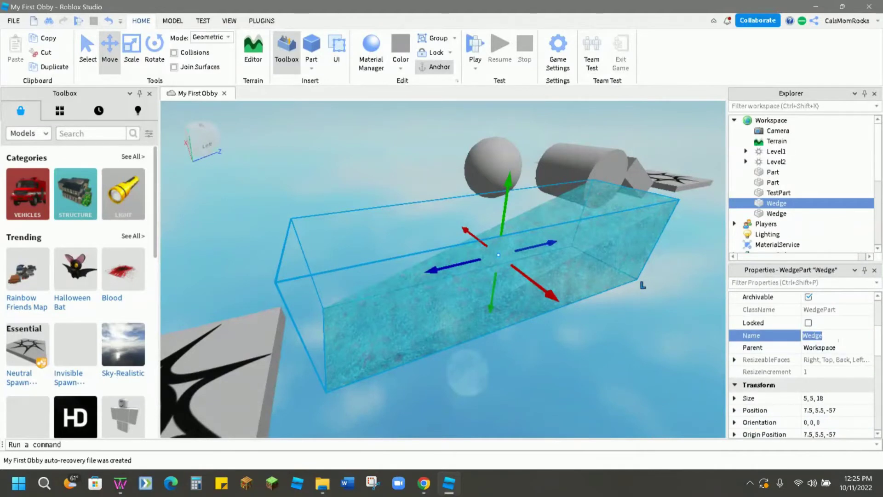
click(838, 340)
text(17)
key(Return)
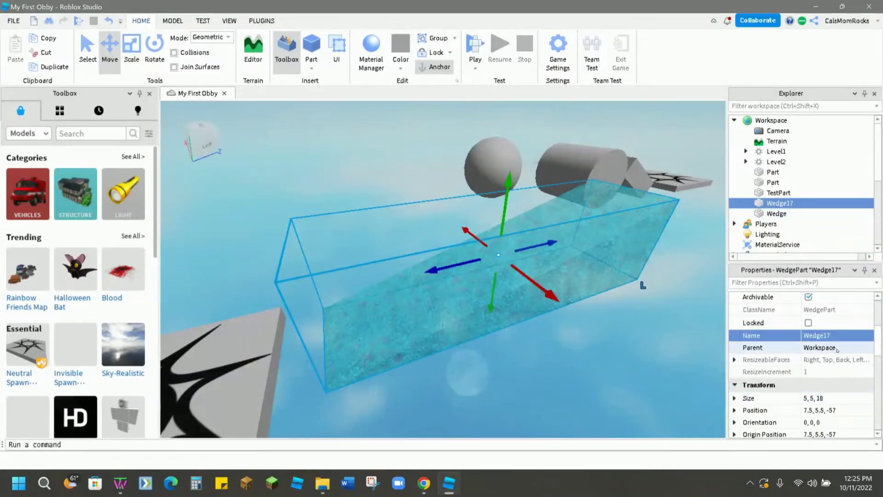
click(817, 348)
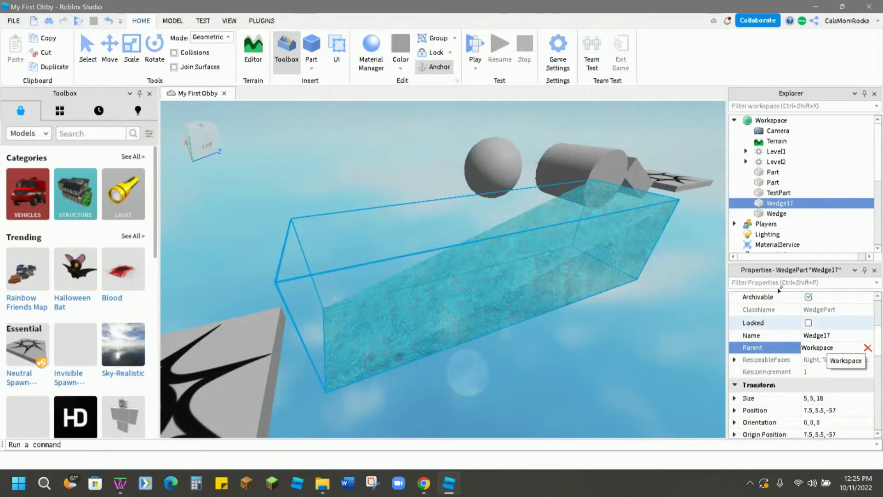
scroll(761, 243, down, 5)
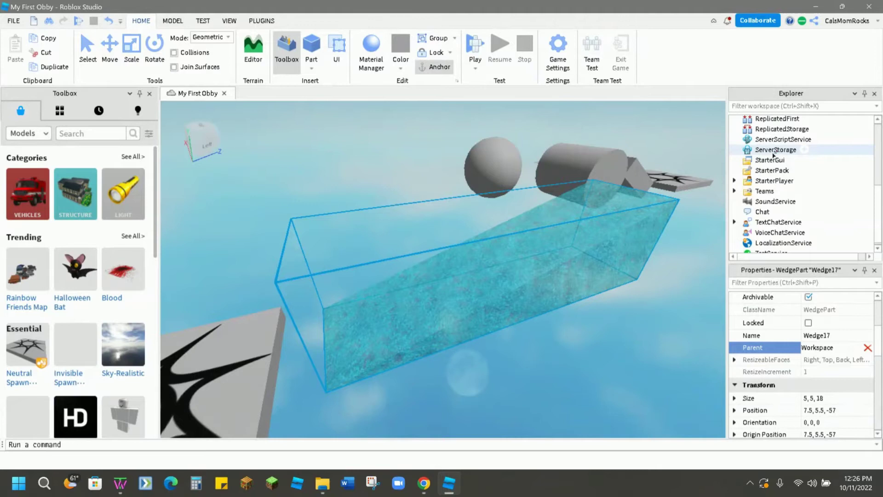
Change Wedge17's Size to 5, 5, 12.
scroll(789, 339, down, 3)
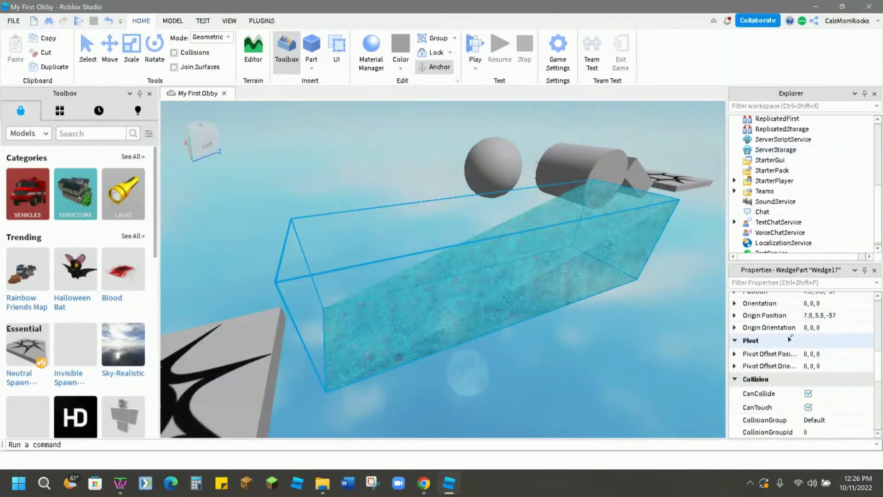
scroll(789, 339, up, 3)
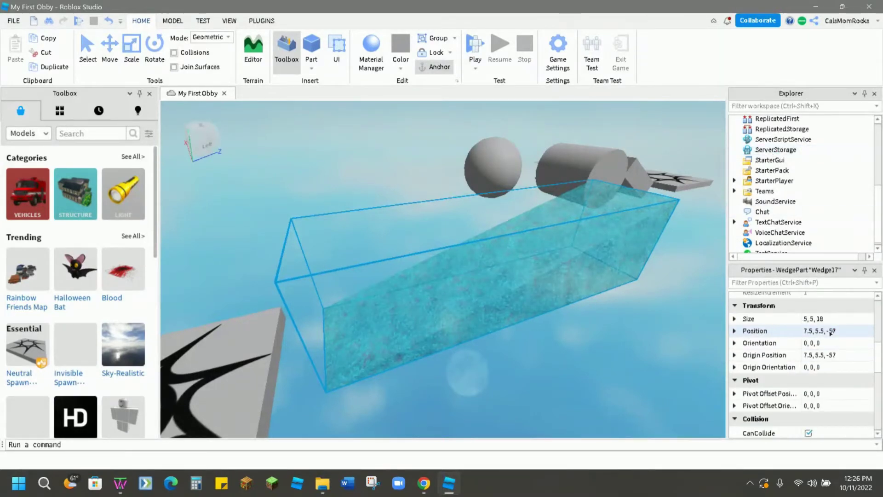
click(820, 317)
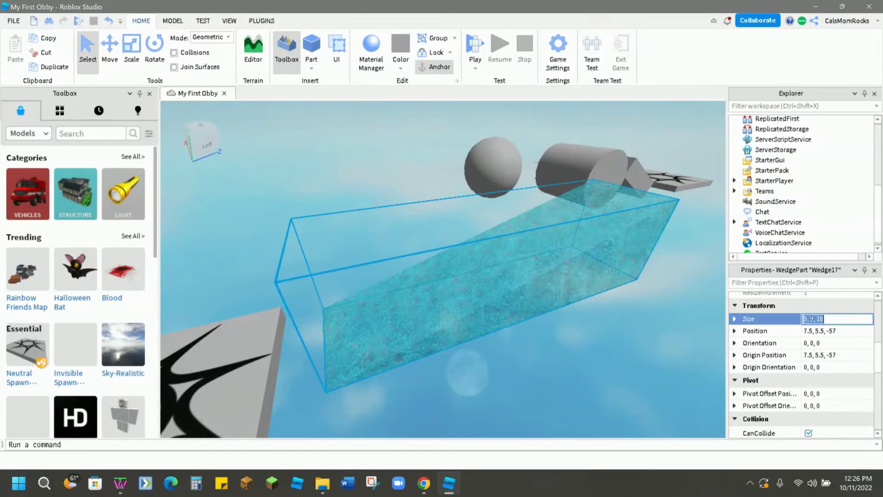
click(812, 318)
click(826, 318)
text(2)
click(834, 330)
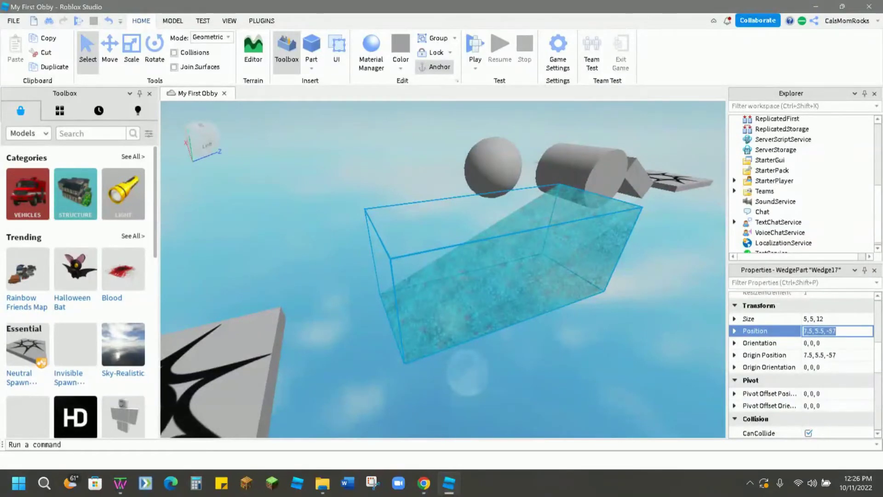
Set Wedge17's Position to 7.5, 5.5, -55.
click(841, 330)
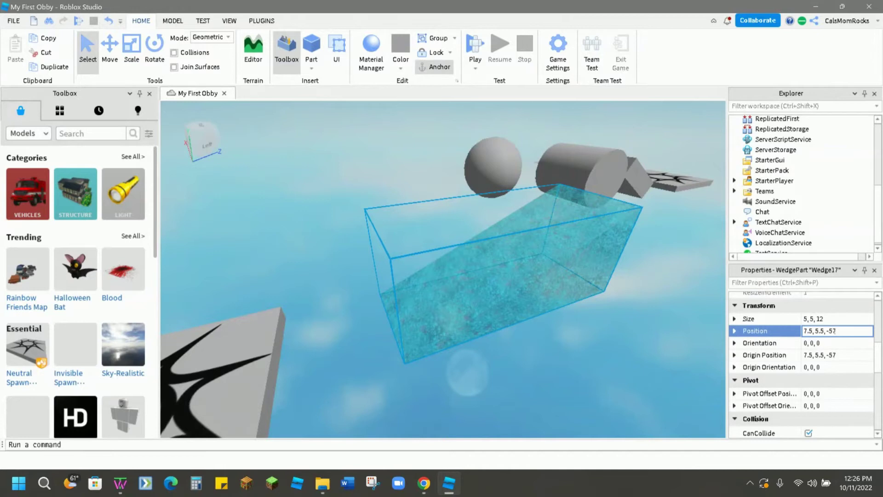
key(BackSpace)
text(5)
key(Return)
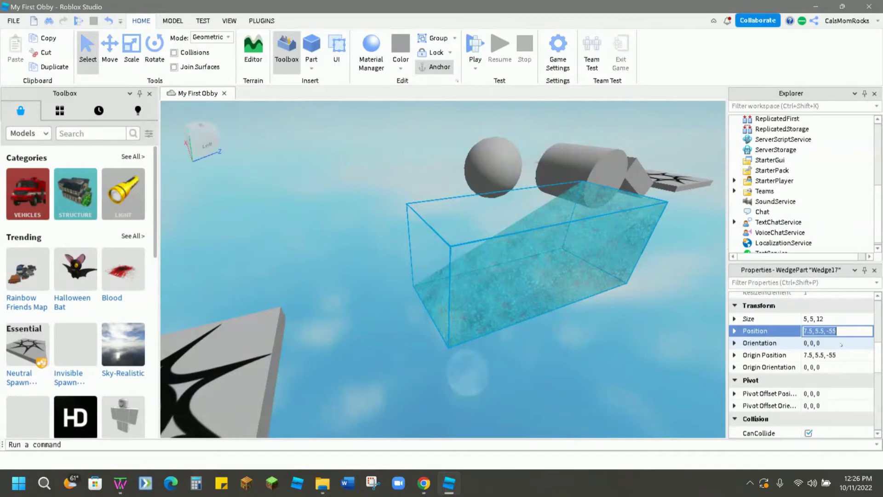
Set Wedge17's Orientation to 0, 12, 0, passing through 0, 2, 0.
click(840, 343)
click(812, 343)
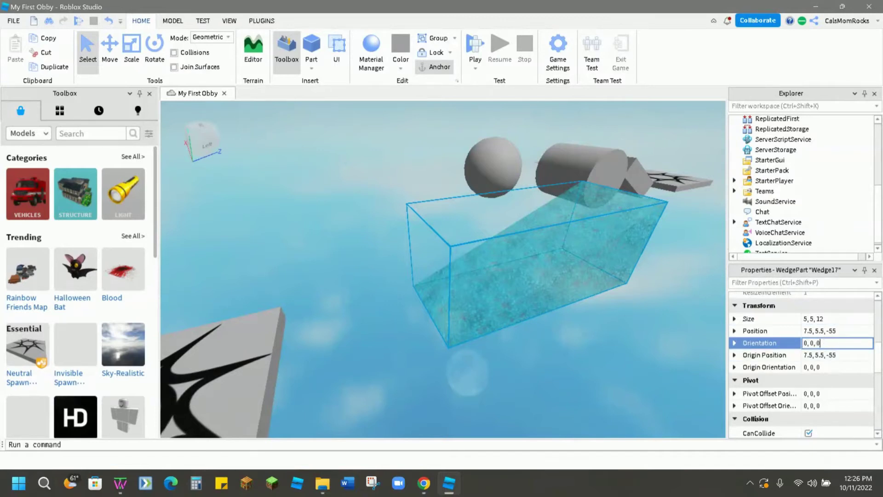
double_click(812, 343)
text(2)
key(Return)
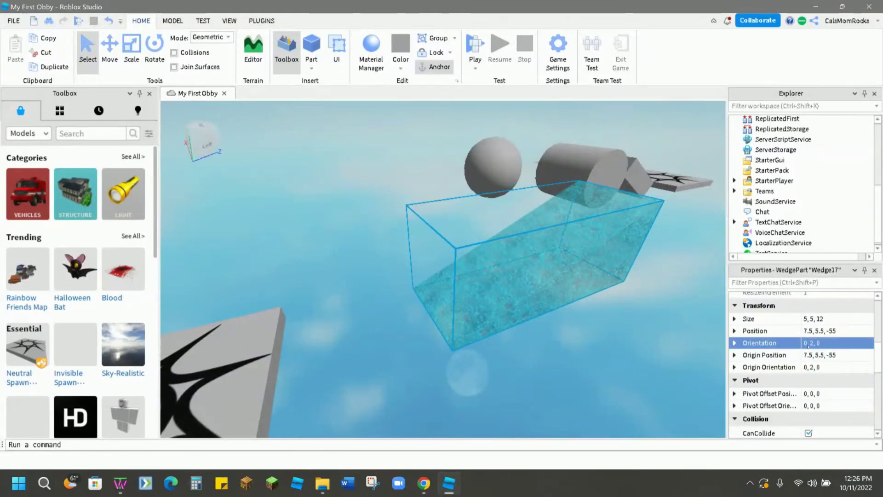
click(810, 343)
click(810, 343)
text(1)
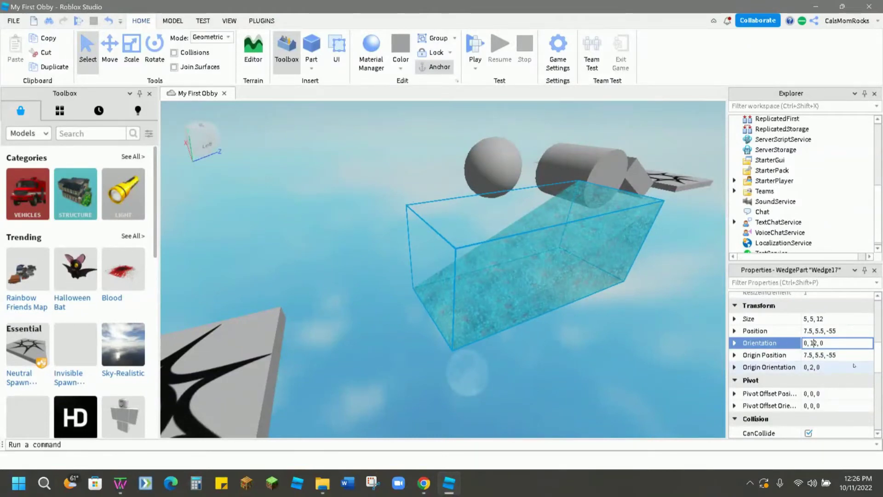
key(Return)
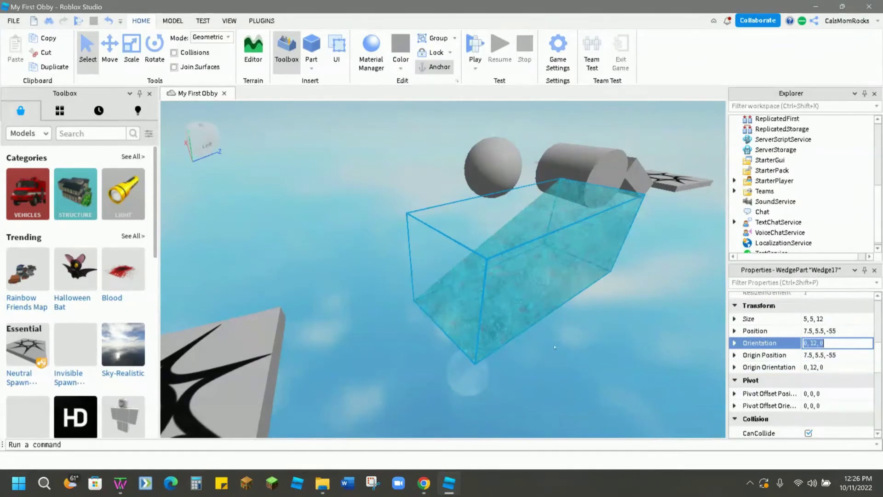
Cycle the Move, Scale and Rotate tools on Wedge17, then return to Select.
right_drag(515, 350, 558, 353)
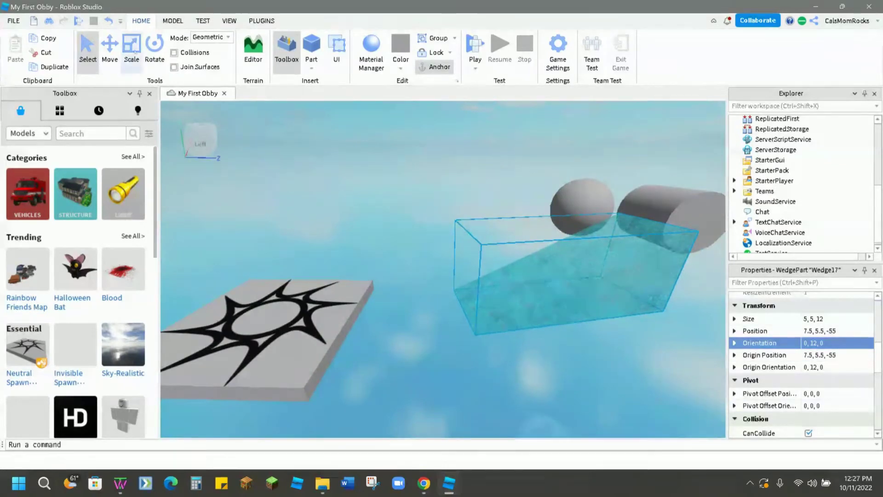
click(109, 48)
click(129, 53)
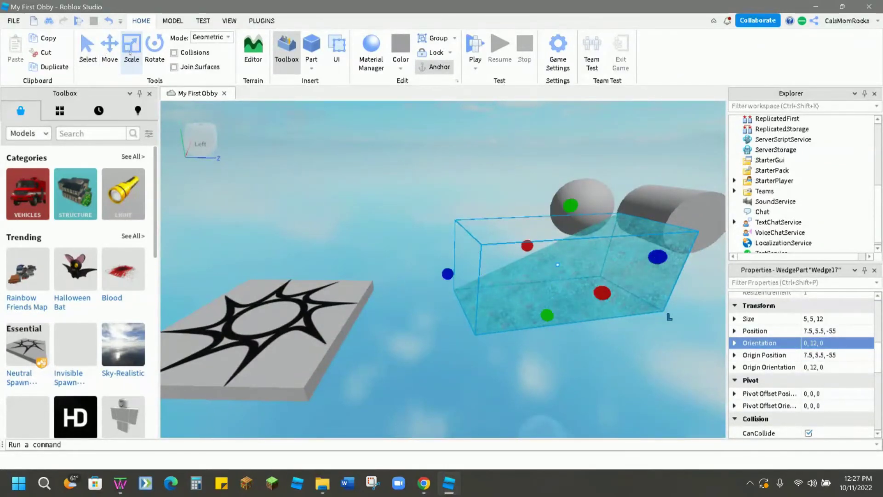
click(157, 44)
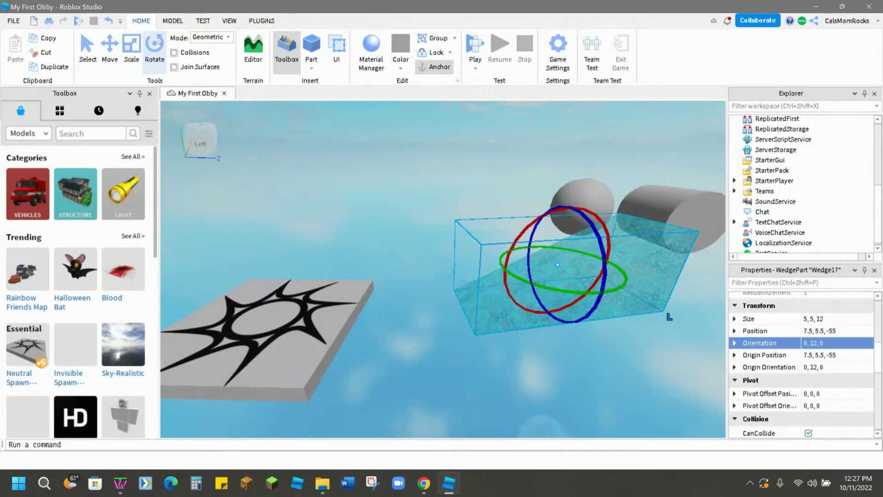
right_drag(403, 270, 404, 270)
click(87, 48)
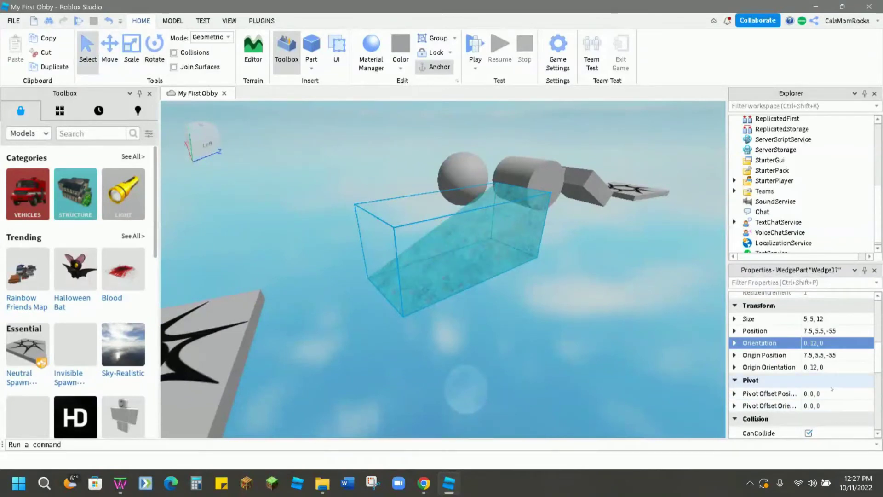
Uncheck CanTouch in Wedge17's Collision properties.
scroll(832, 388, down, 3)
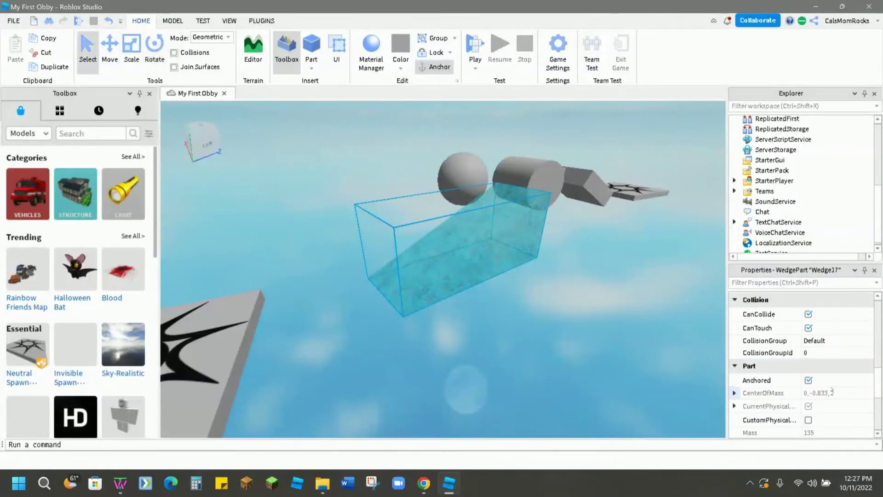
click(809, 329)
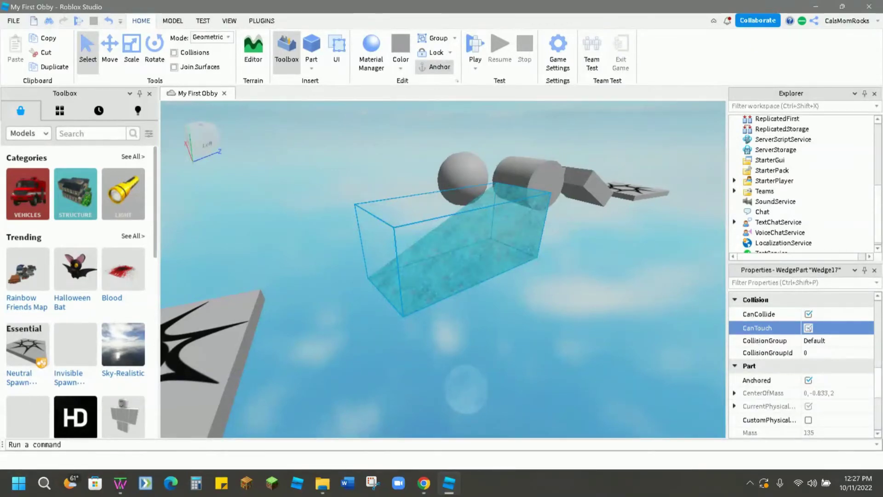
scroll(805, 318, down, 3)
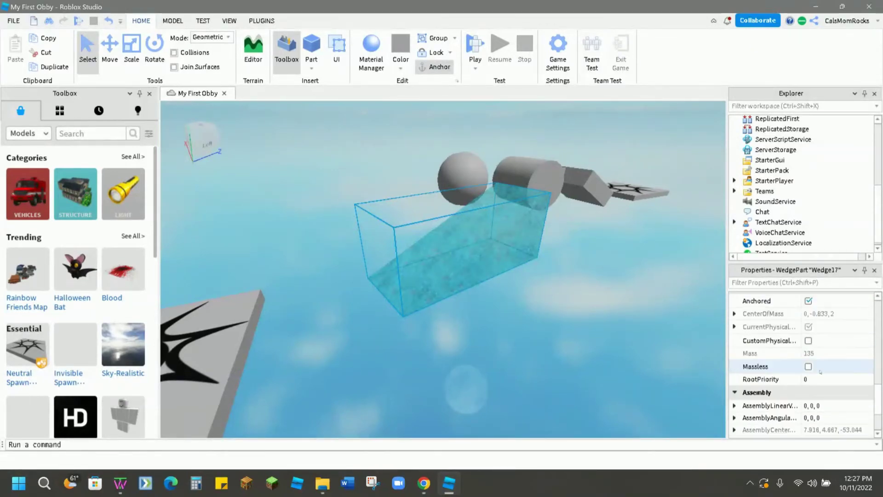
click(433, 69)
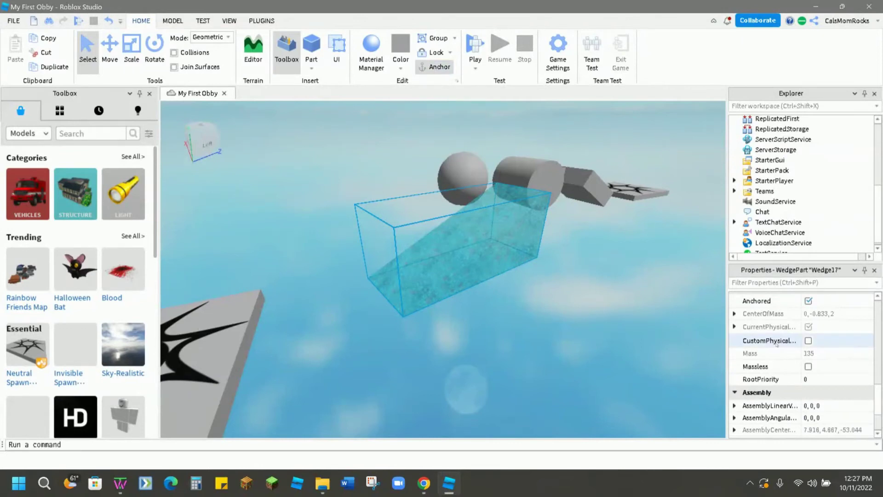
scroll(799, 350, up, 1)
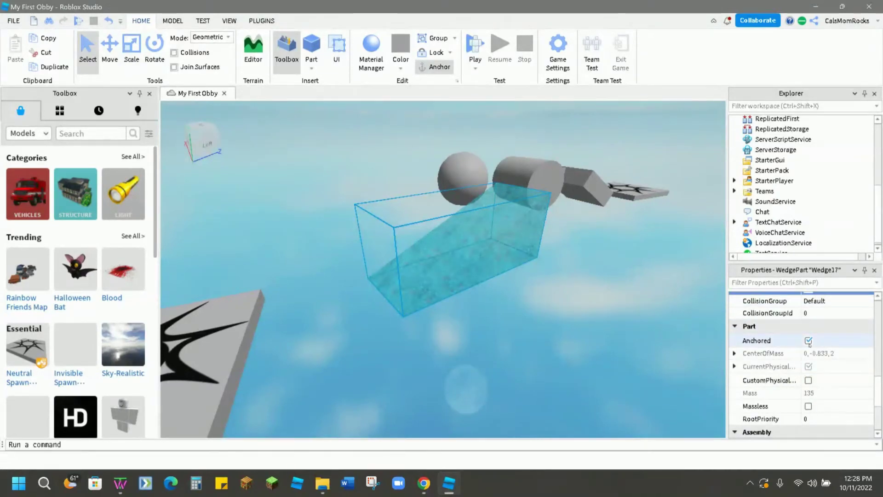
click(808, 340)
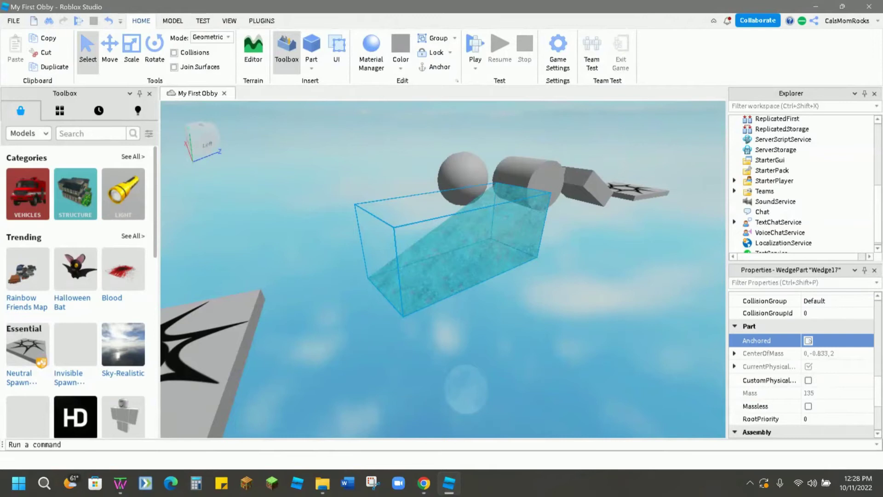
click(808, 341)
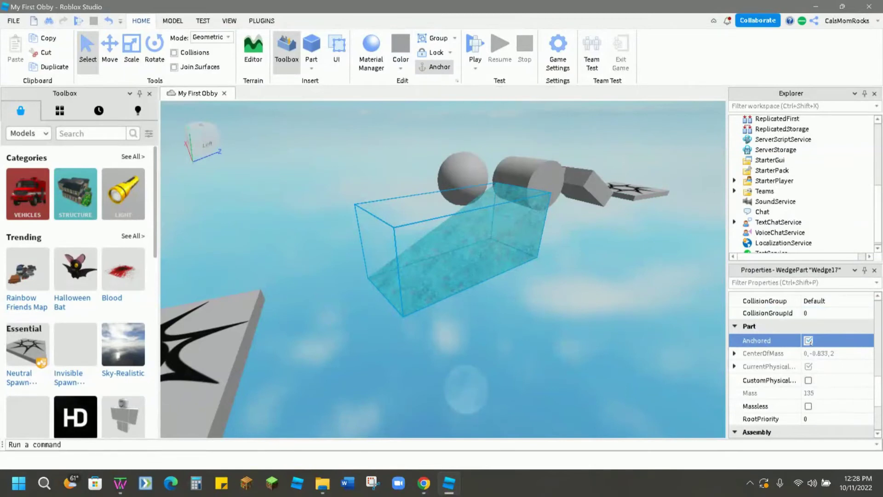
click(808, 340)
click(808, 340)
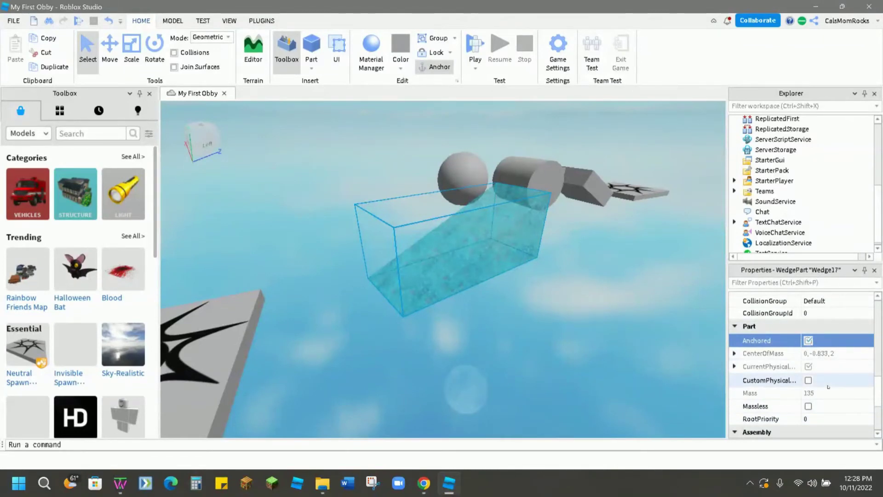
scroll(828, 386, down, 3)
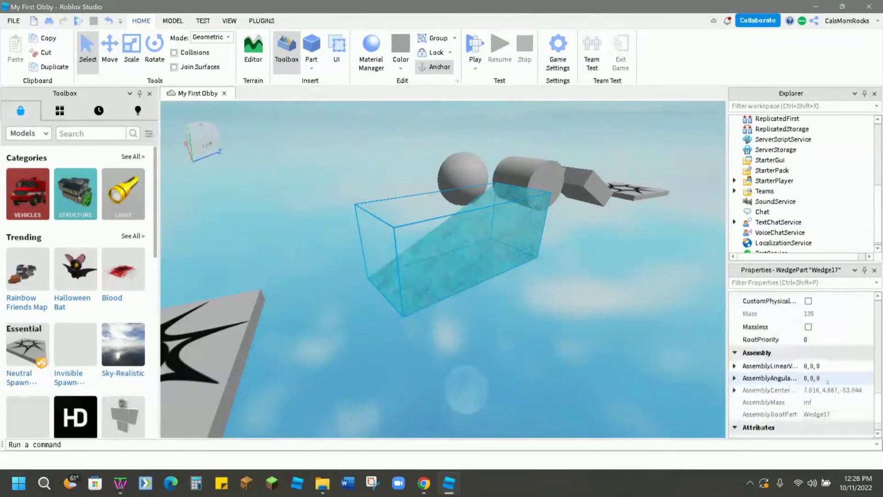
scroll(827, 381, down, 1)
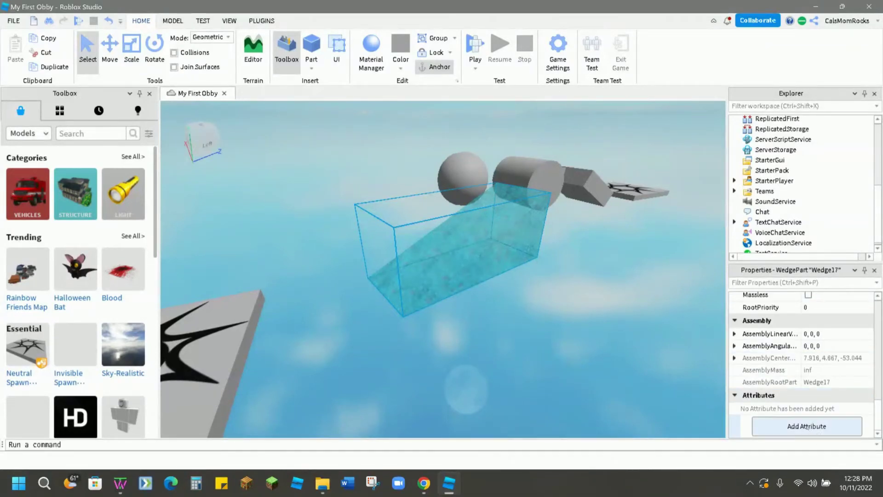
click(808, 426)
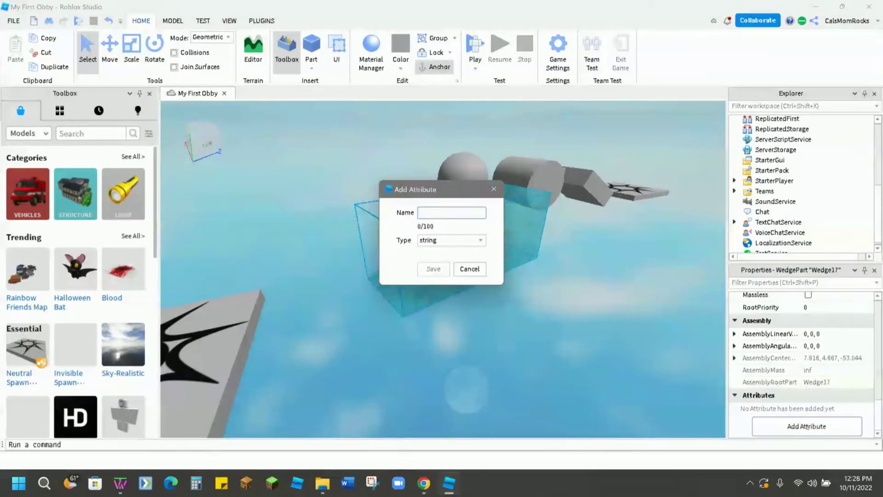
click(457, 241)
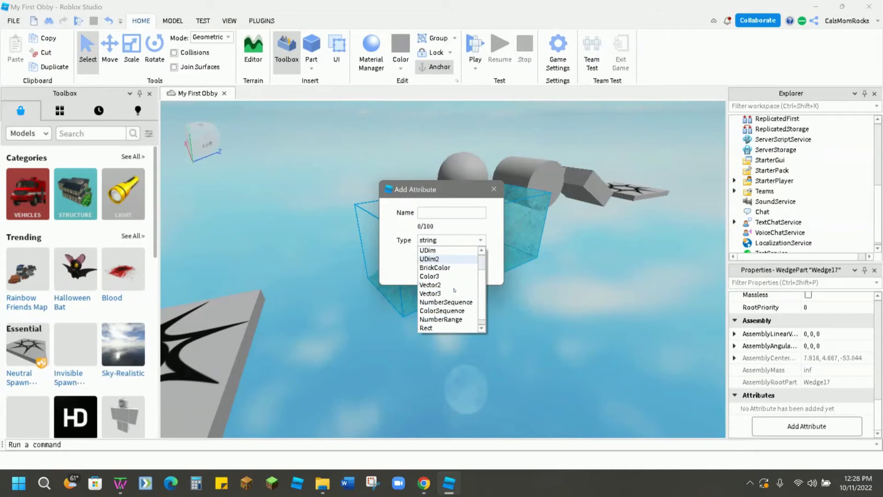
scroll(455, 291, down, 1)
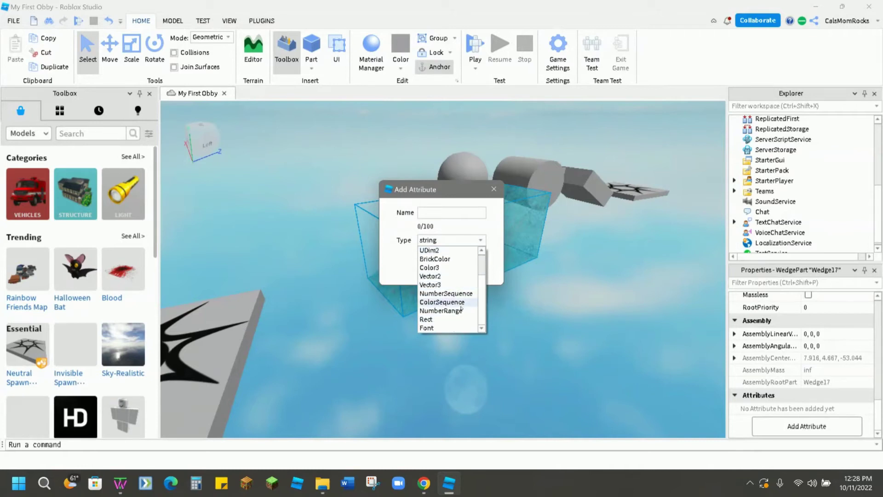
click(456, 239)
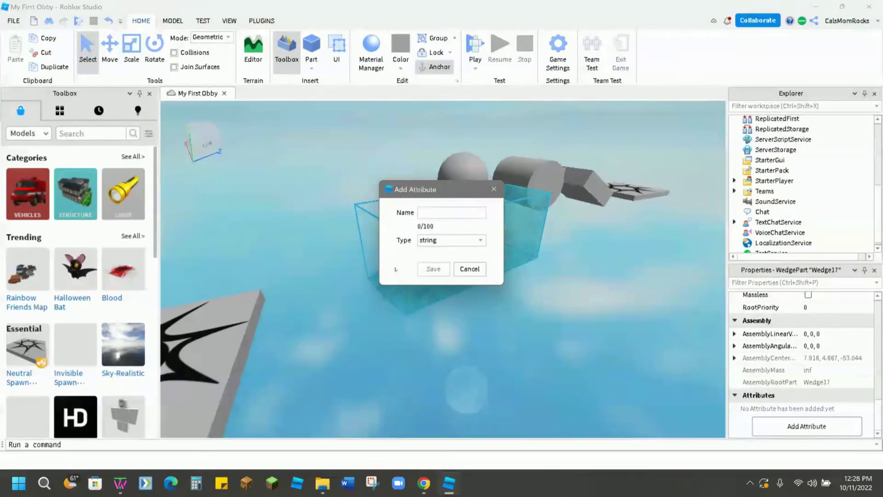
click(461, 273)
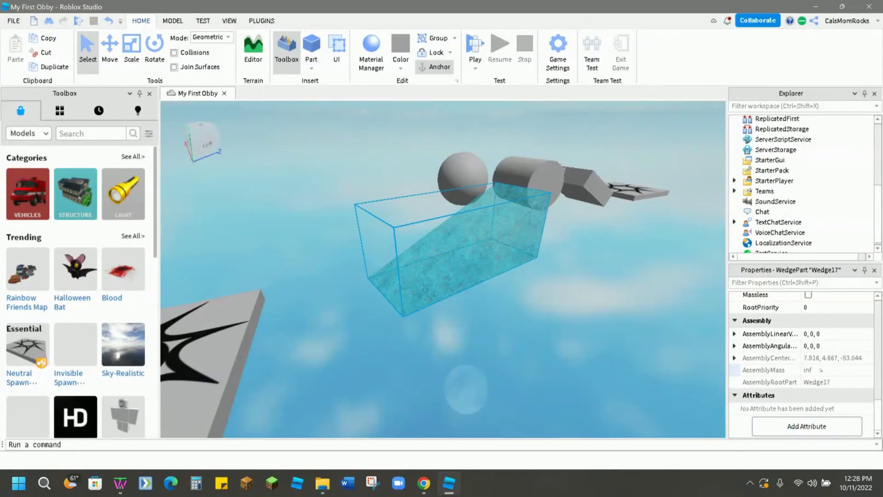
scroll(820, 369, up, 6)
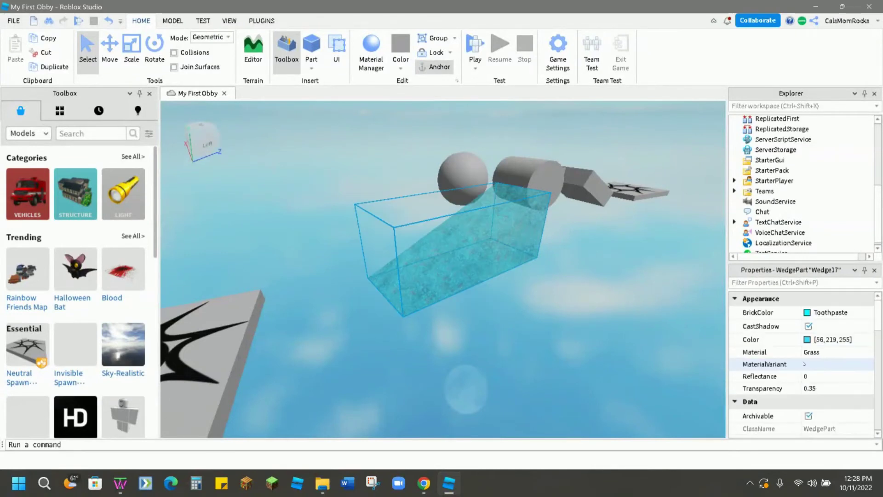
Set the Level2 SpawnLocation's BrickColor to Royal purple and its Material to Neon.
click(246, 324)
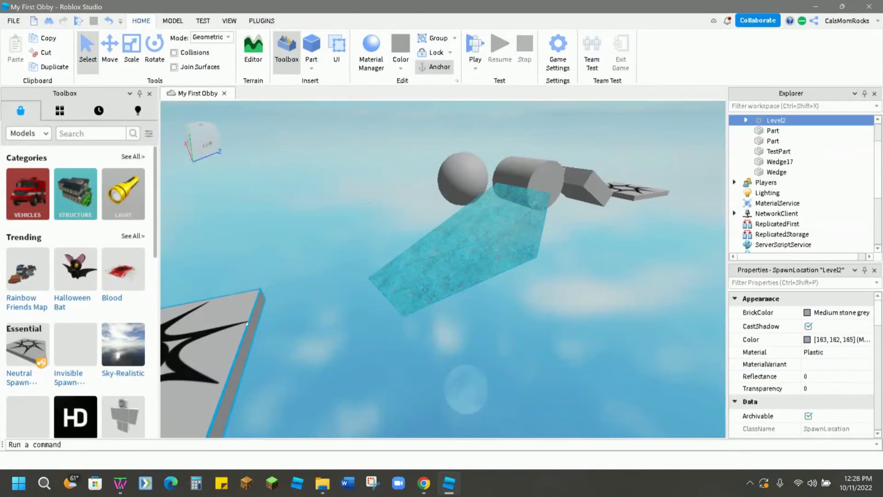
click(834, 317)
click(831, 321)
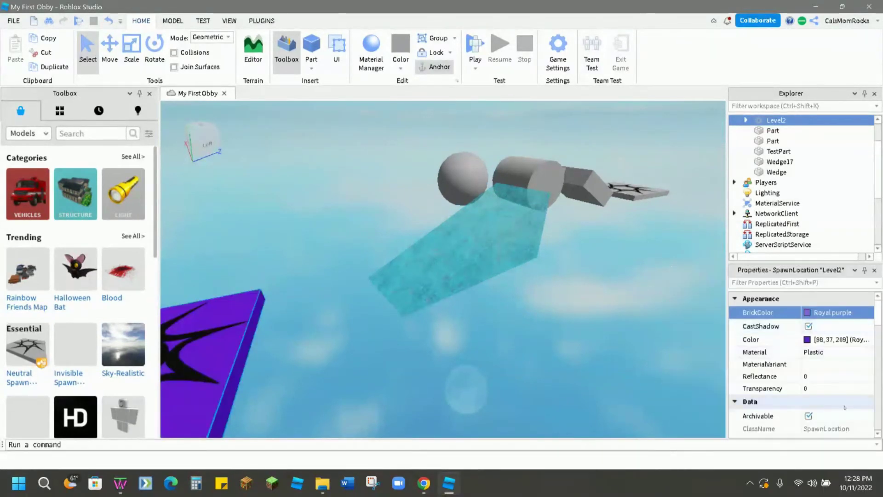
key(f)
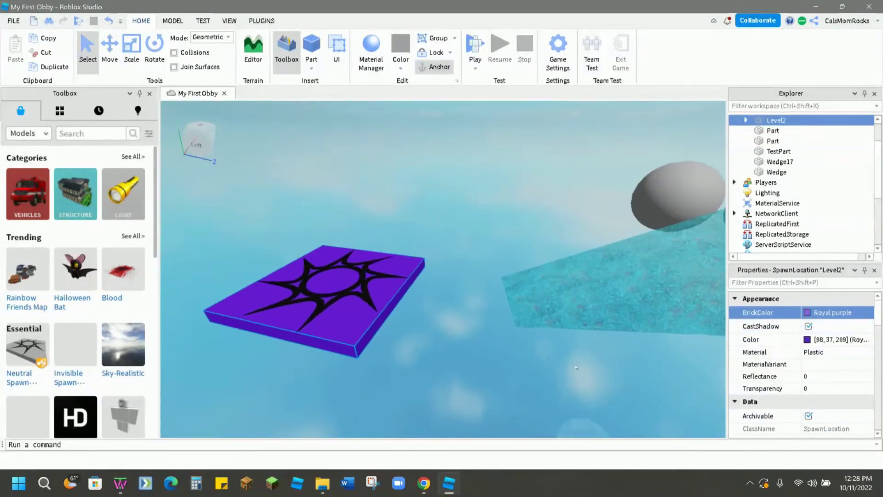
click(840, 352)
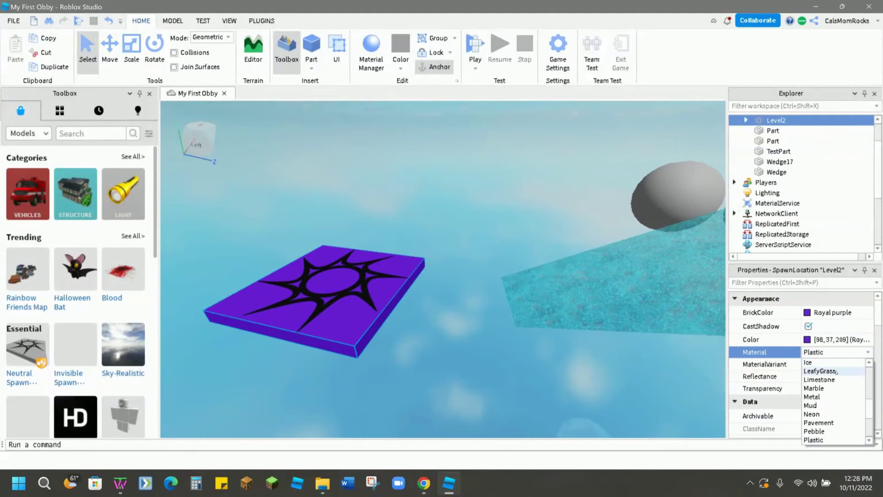
click(813, 414)
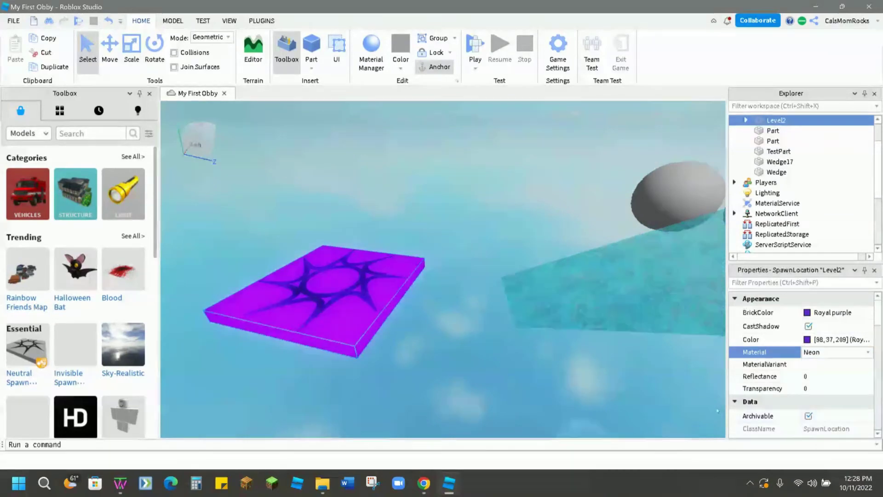
scroll(814, 385, down, 12)
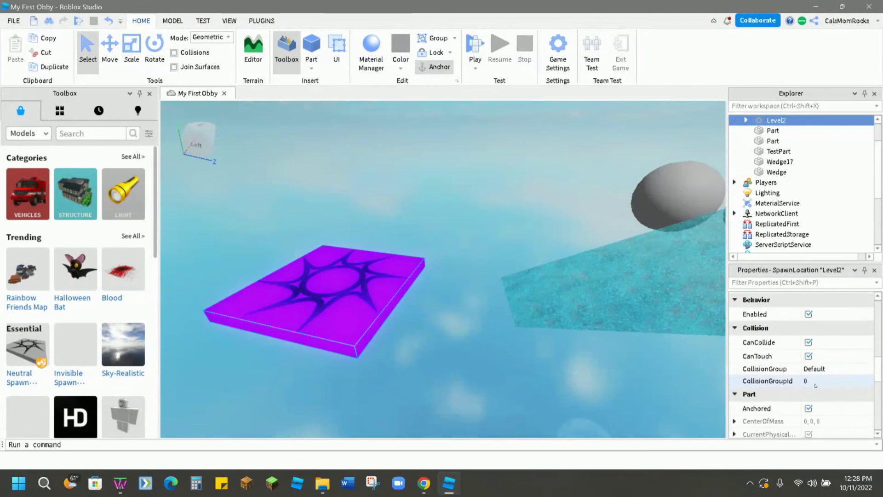
Change the Level2 SpawnLocation's TeamColor from Toothpaste to Magenta.
scroll(815, 386, down, 5)
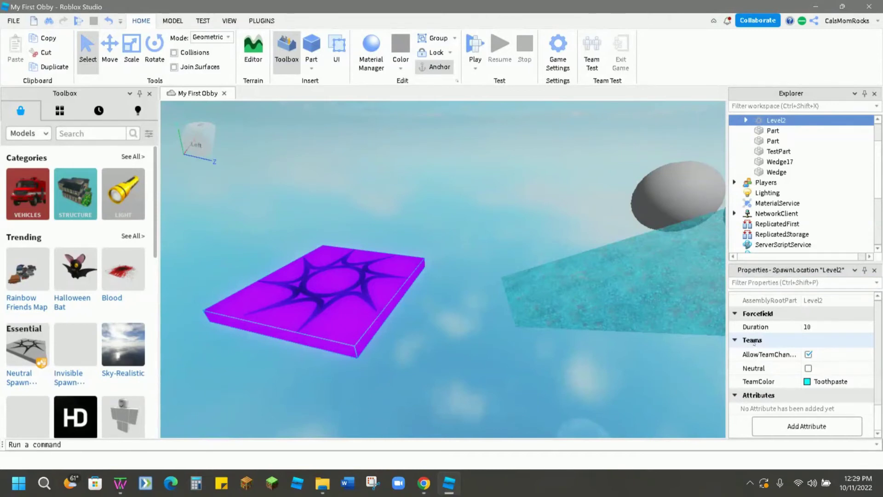
click(833, 383)
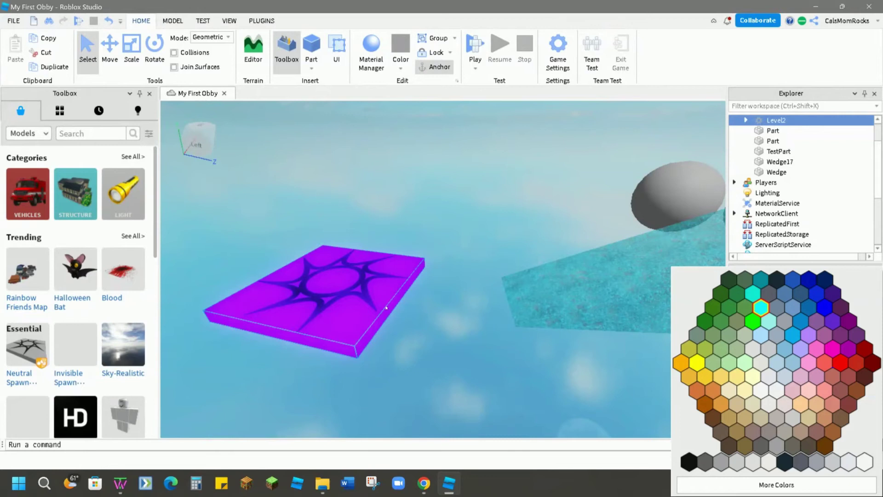
click(848, 349)
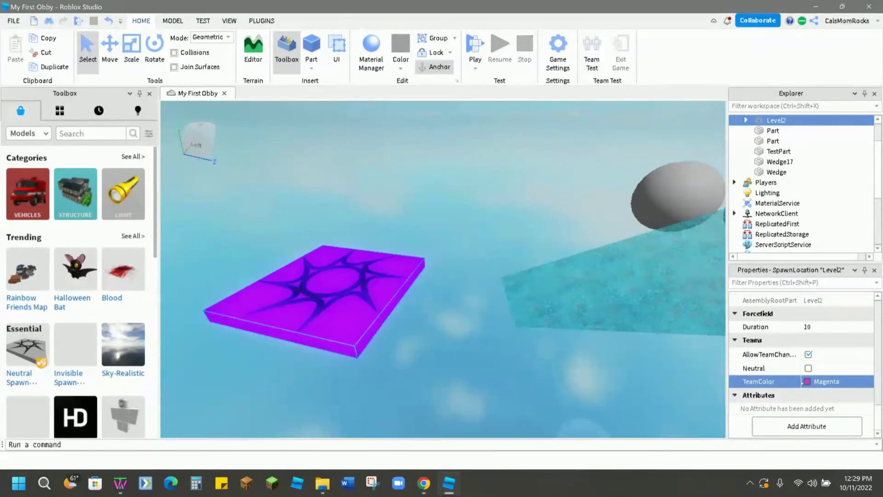
scroll(804, 178, down, 4)
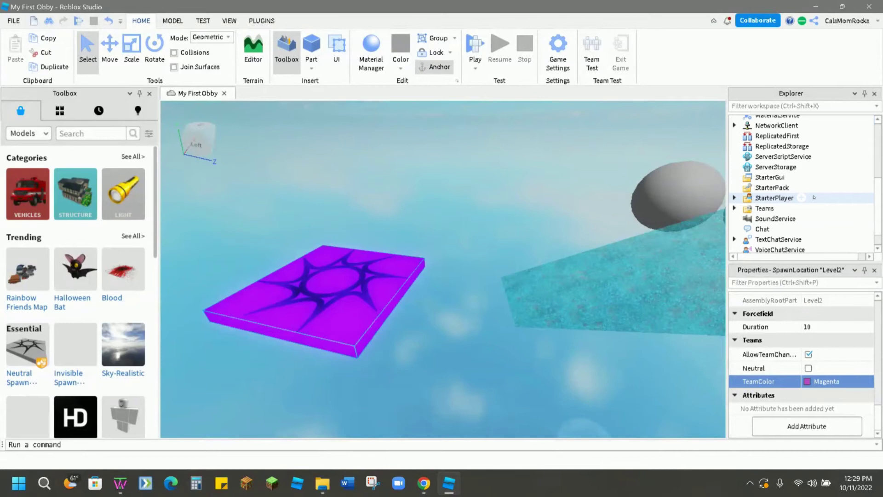
Expand the Teams folder and inspect the Level1 and Level2 team settings.
click(764, 185)
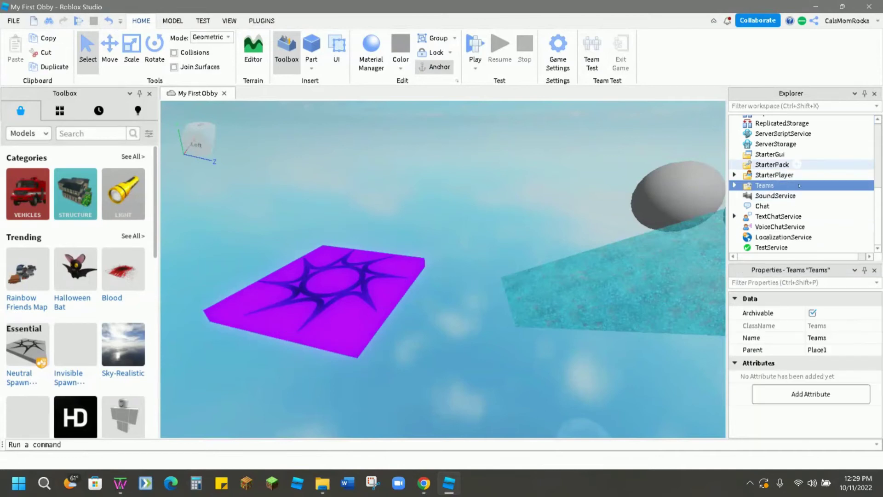
mouse_move(781, 185)
click(734, 185)
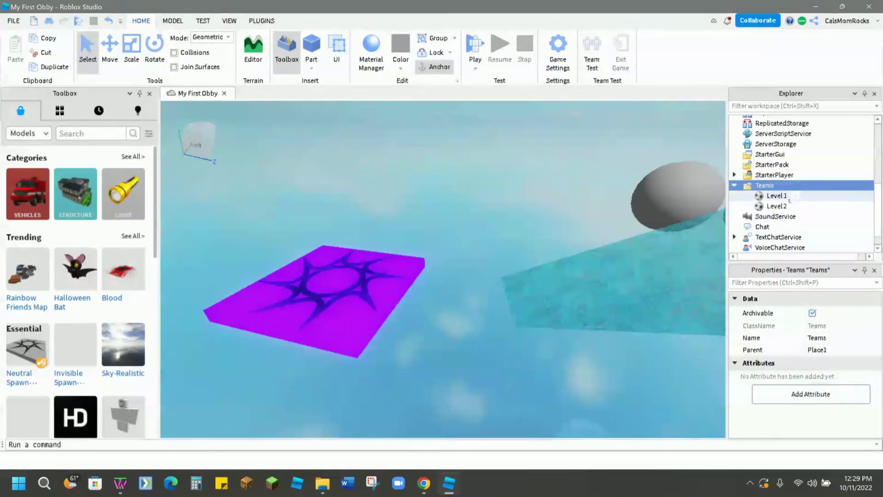
click(776, 196)
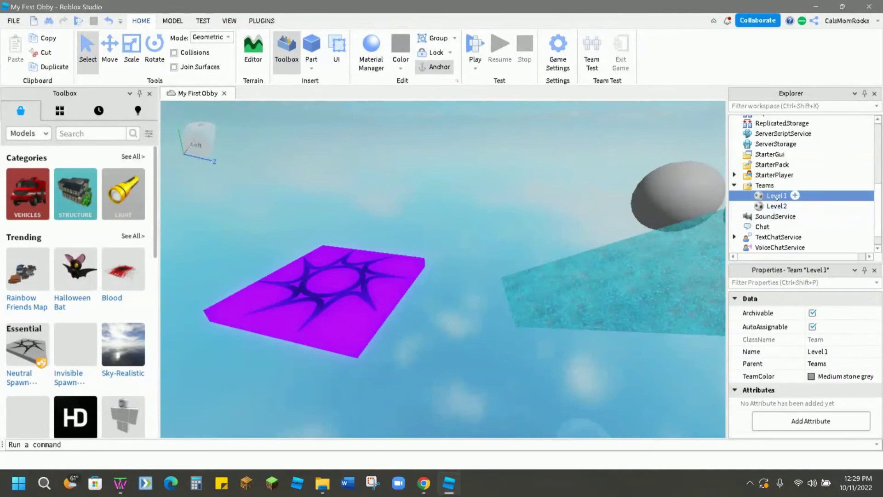
click(775, 206)
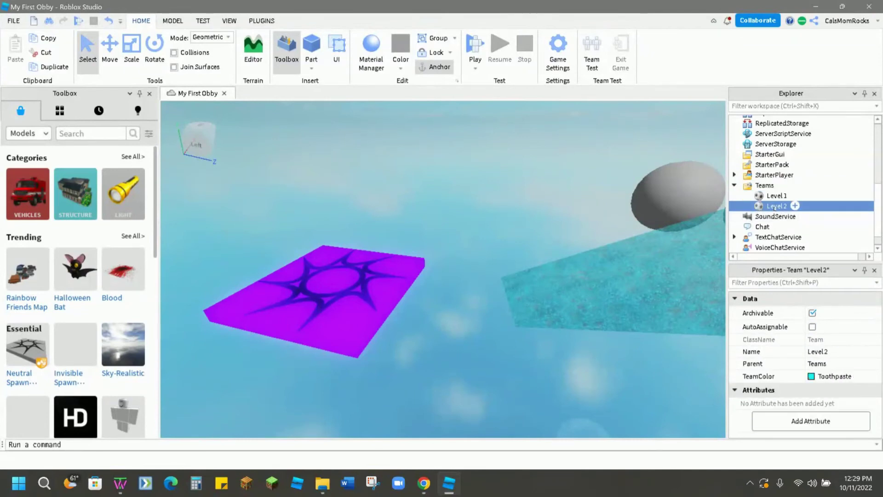
Check the spawn platform's colour, then set the Level2 team's TeamColor to Magenta.
click(374, 289)
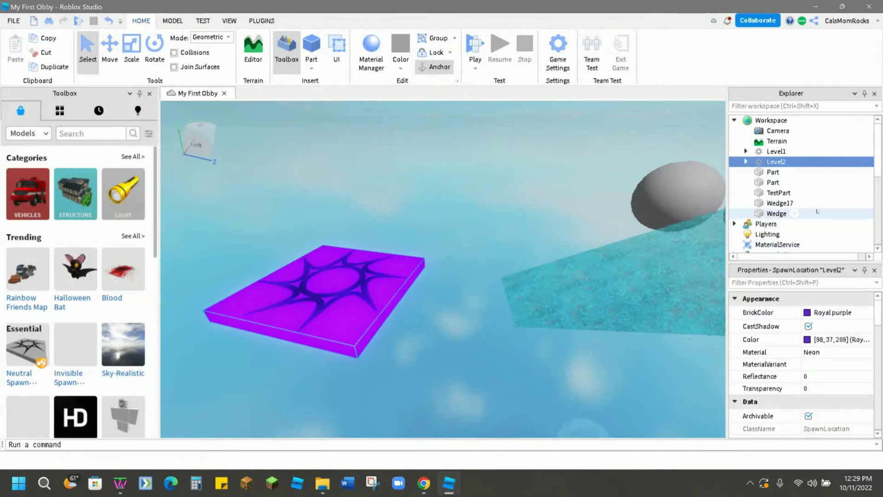
scroll(818, 414, down, 5)
scroll(818, 414, down, 5)
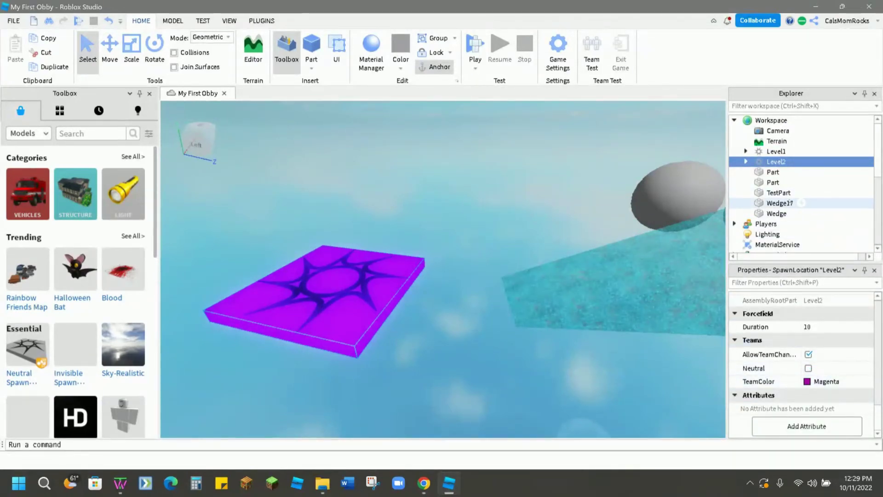
scroll(789, 200, down, 5)
scroll(785, 185, up, 5)
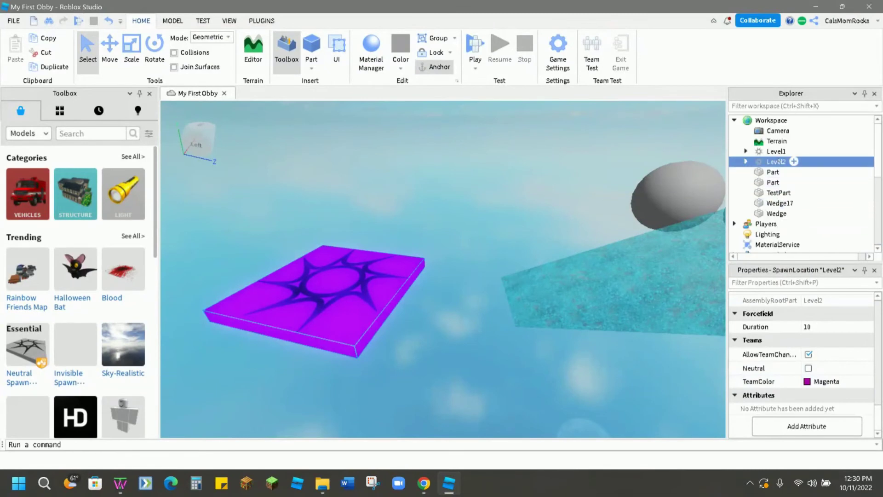
scroll(780, 161, down, 5)
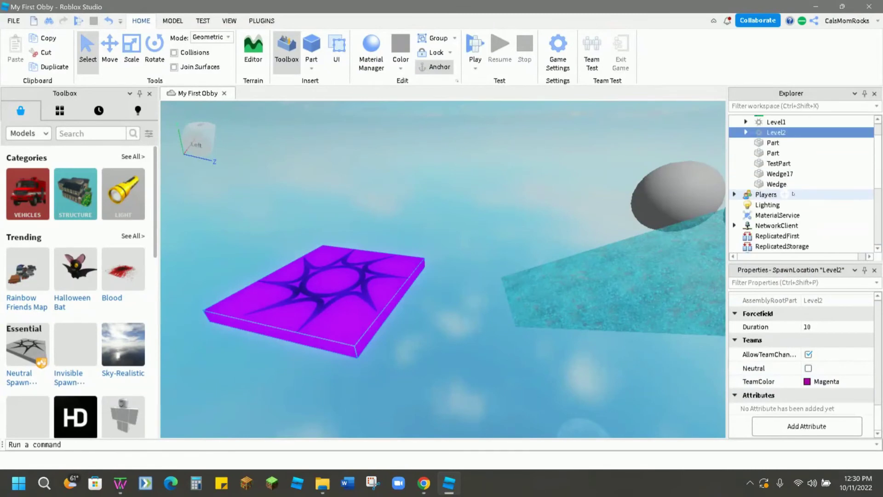
click(777, 185)
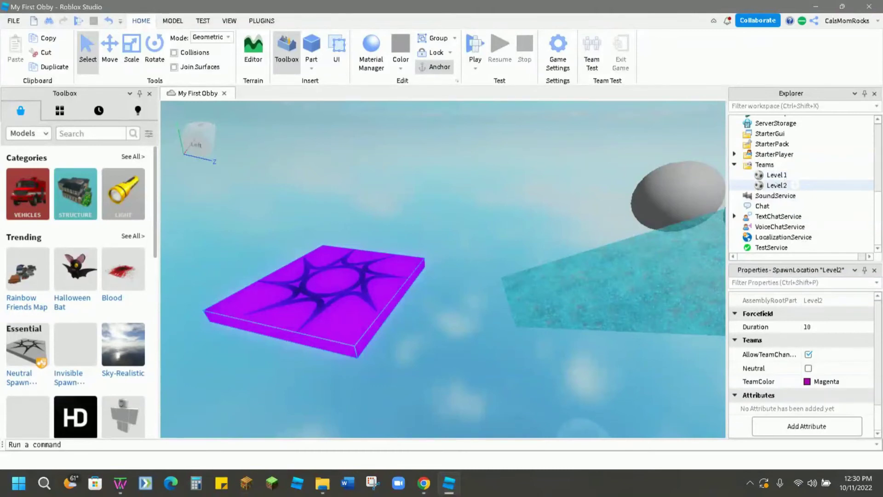
click(821, 376)
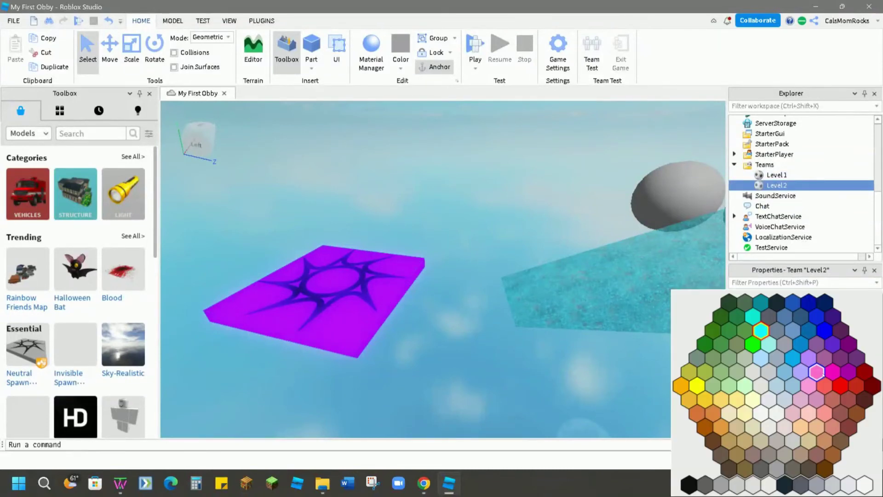
click(847, 368)
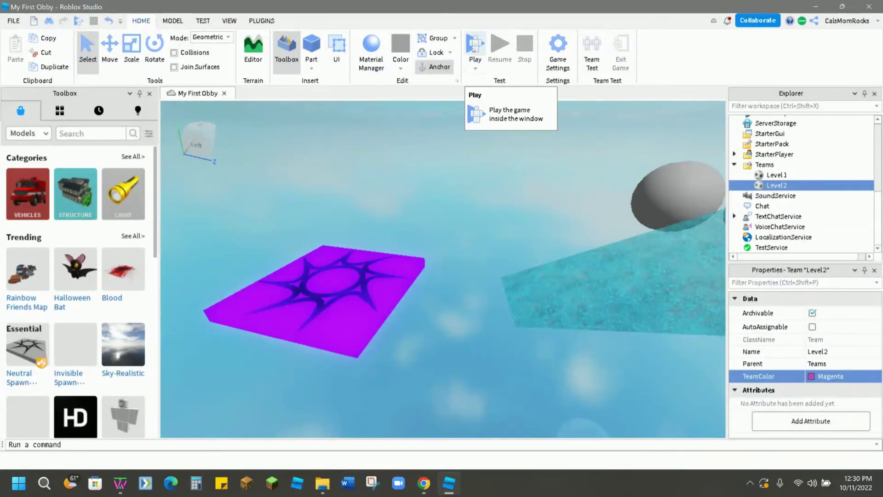
Run a Play Here test from the purple Level2 platform, look around the character, then stop.
right_drag(460, 230, 503, 302)
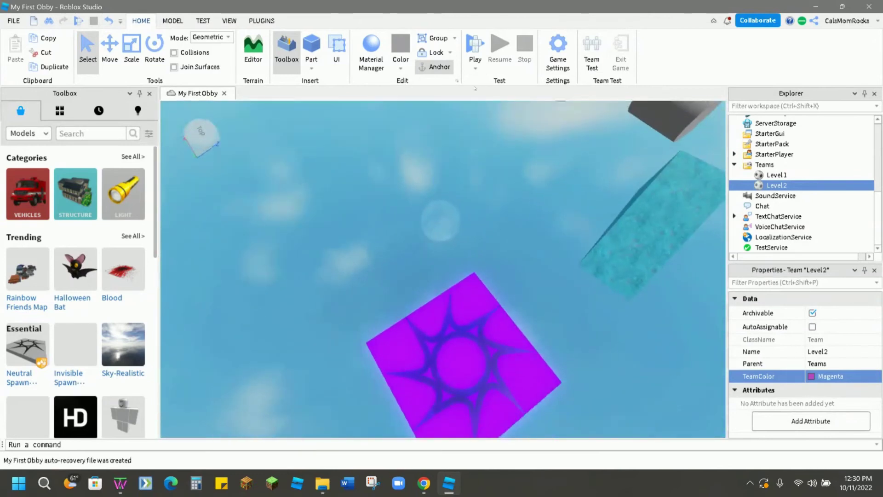
click(475, 68)
click(495, 92)
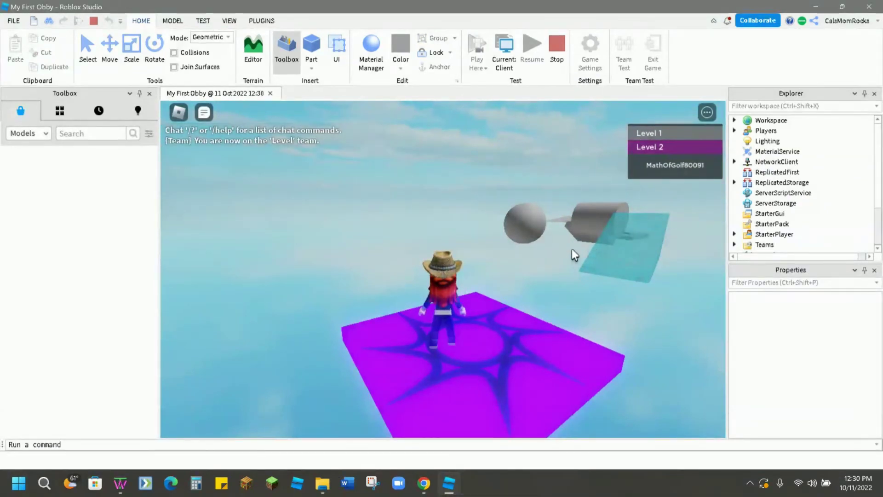
right_drag(512, 291, 513, 290)
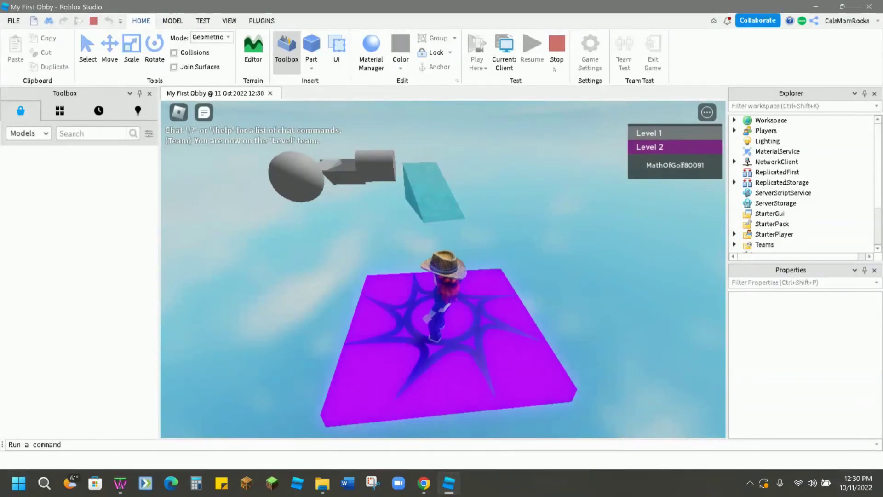
click(559, 54)
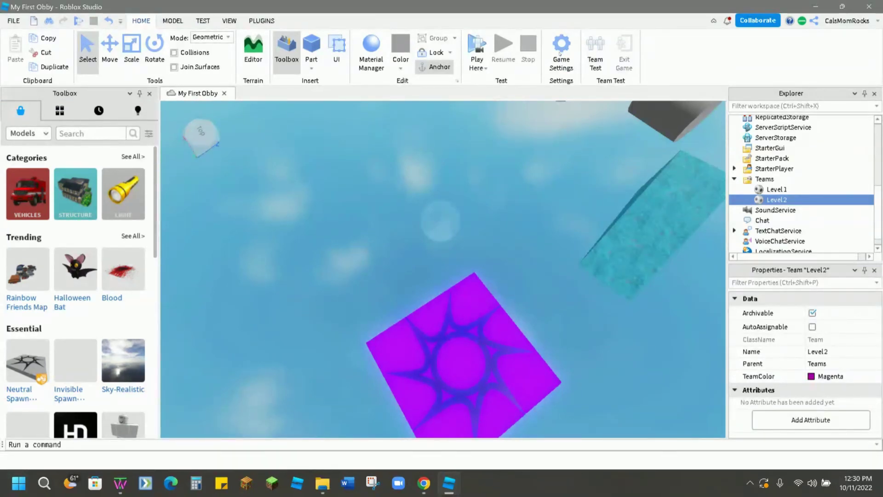
Select the red wedge and switch off its CanCollide, CanQuery and CanTouch collision settings.
mouse_move(425, 482)
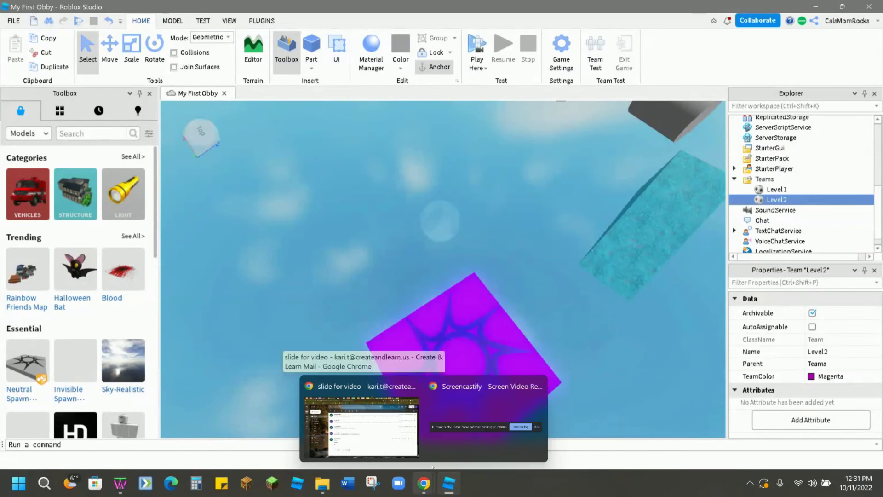
click(485, 425)
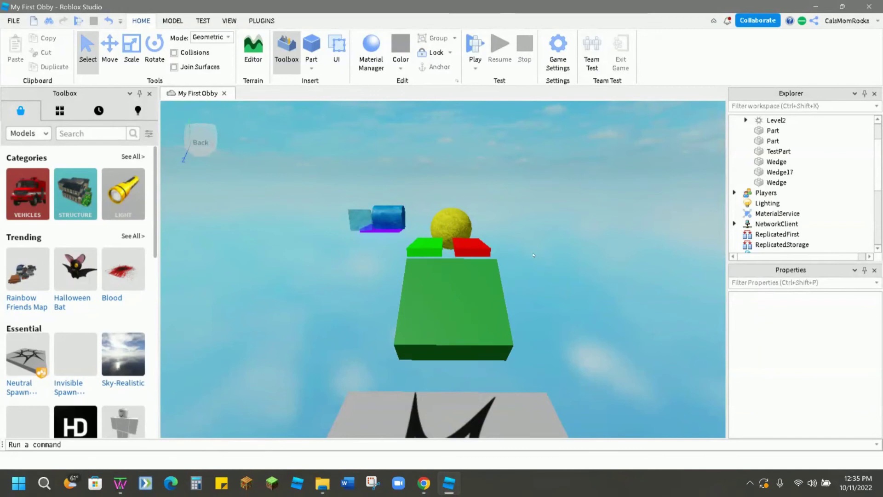
right_drag(471, 316, 532, 257)
right_drag(505, 331, 506, 368)
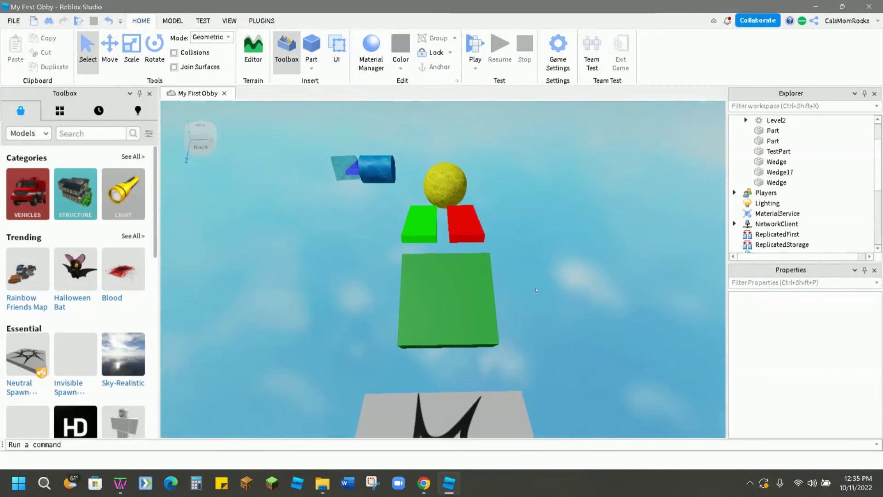
click(472, 229)
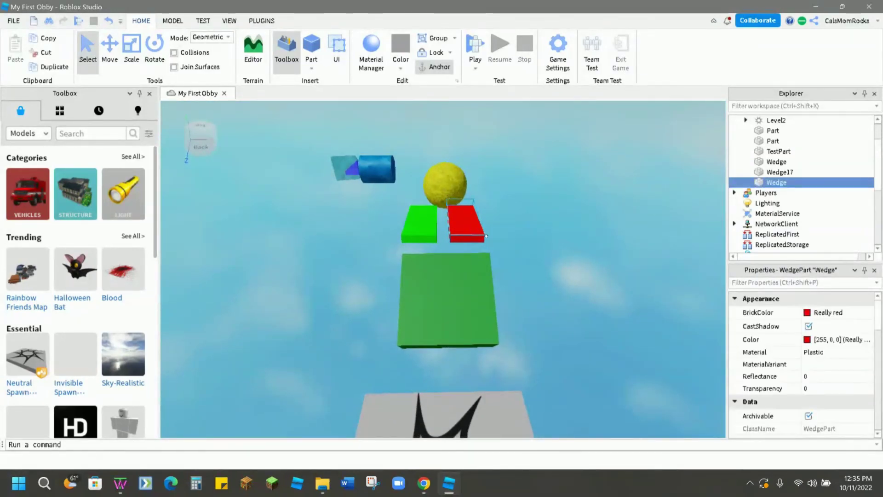
scroll(789, 327, down, 6)
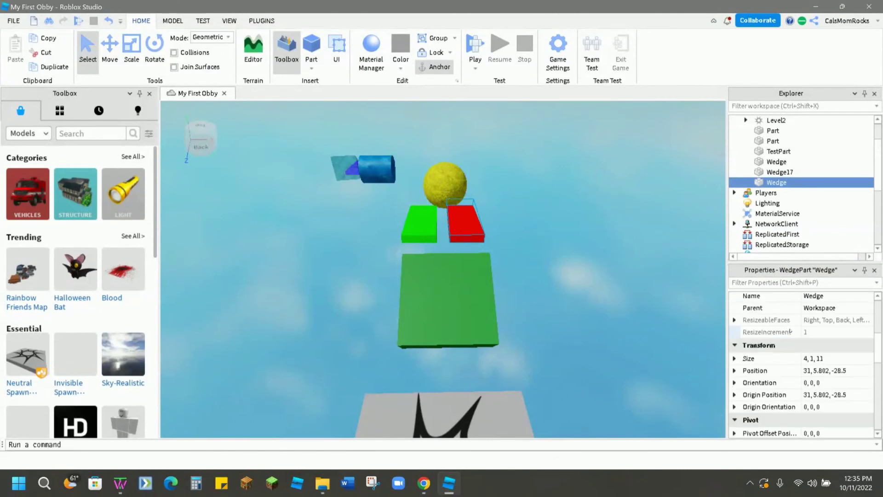
scroll(789, 328, down, 3)
scroll(790, 328, up, 2)
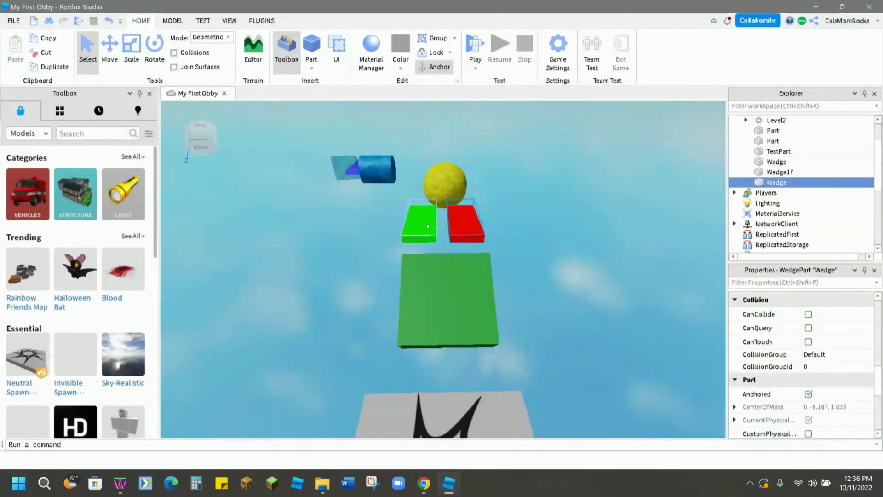
Play-test with F5, jump across the green platform, then stop with Shift+F5.
key(F5)
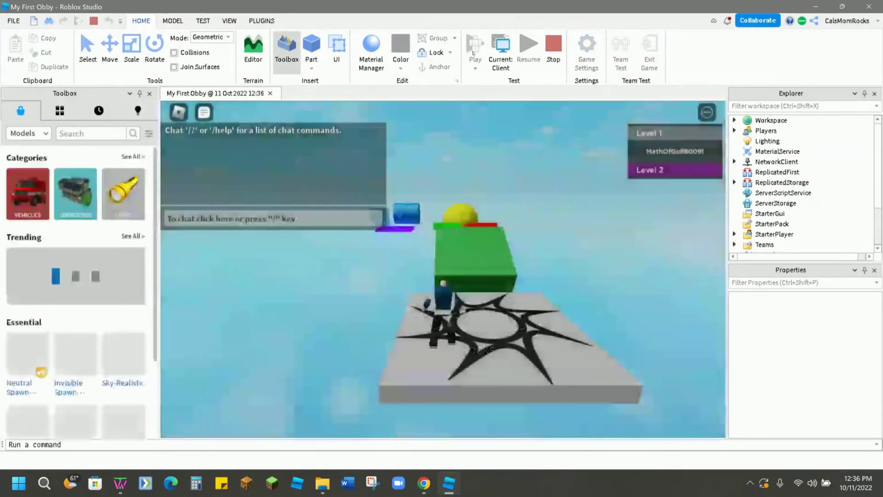
key(w)
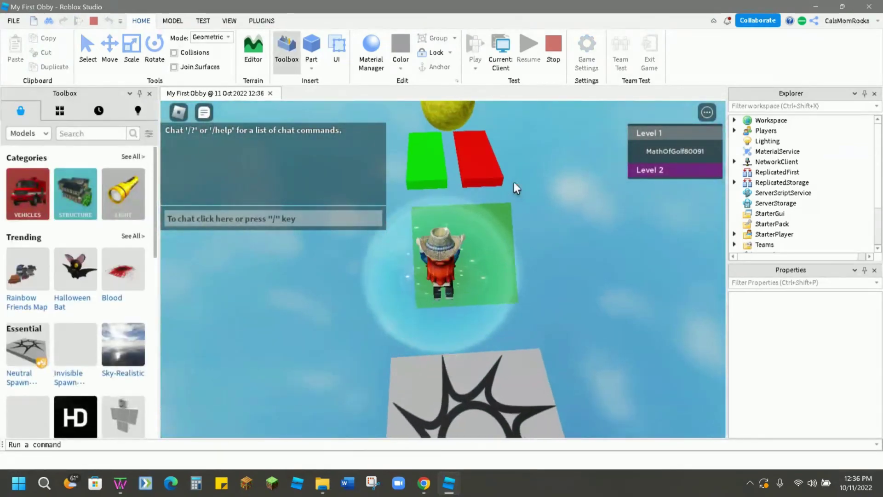
key(w)
key(space)
key(Right)
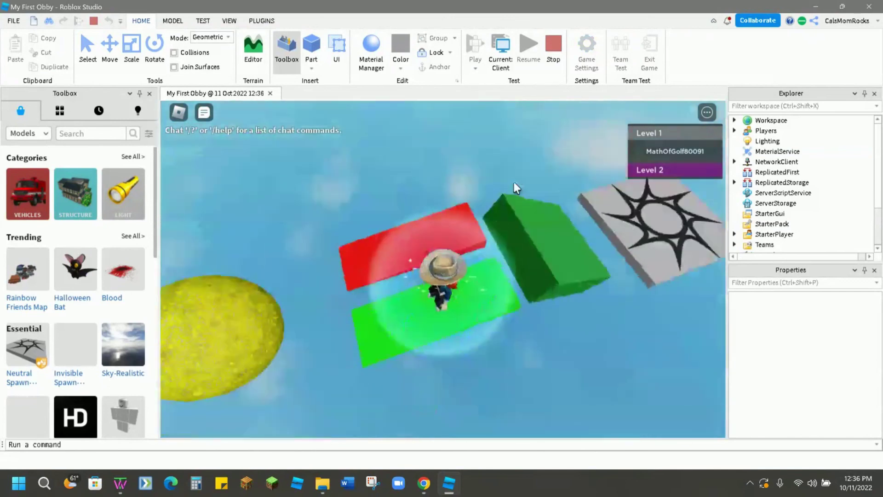
key(space)
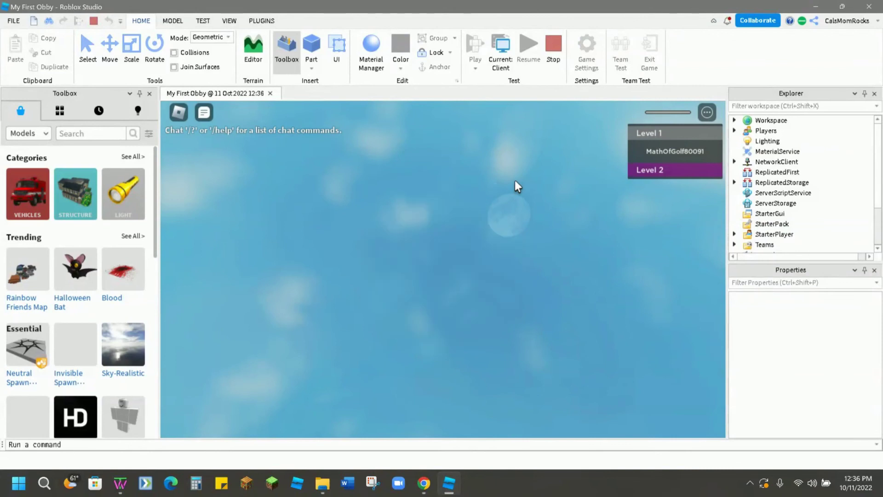
key(shift+F5)
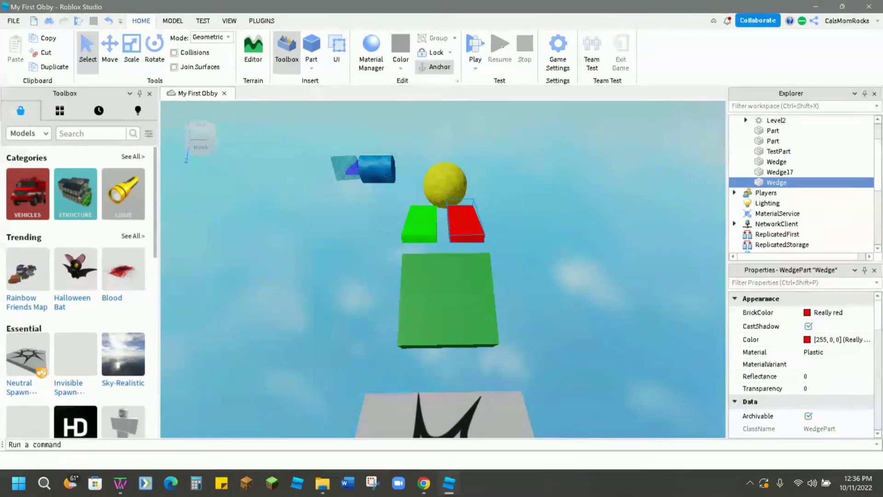
Restart the play test and jump via the green block, yellow ball and blue blocks to the purple platform.
click(475, 44)
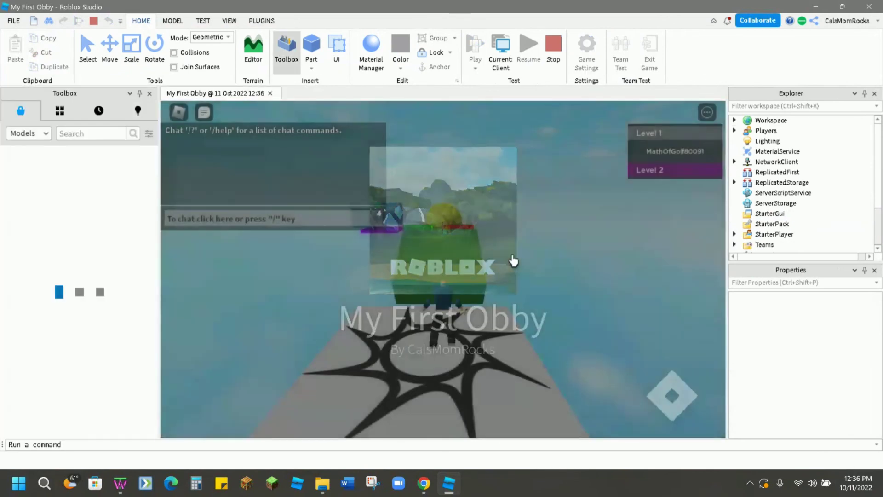
key(w)
key(space)
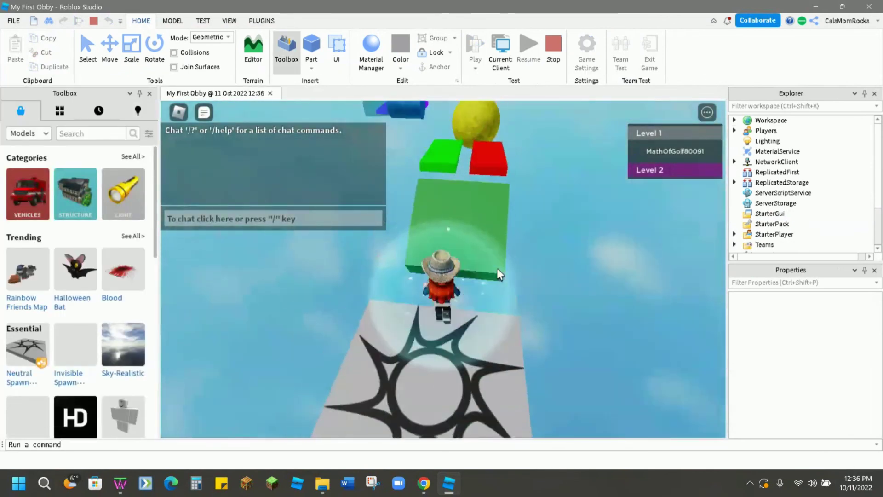
key(w)
key(space)
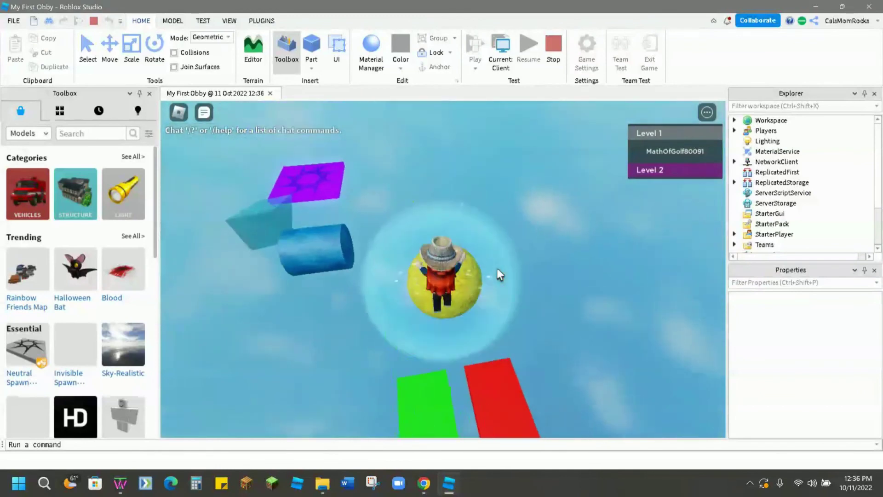
key(w)
key(space)
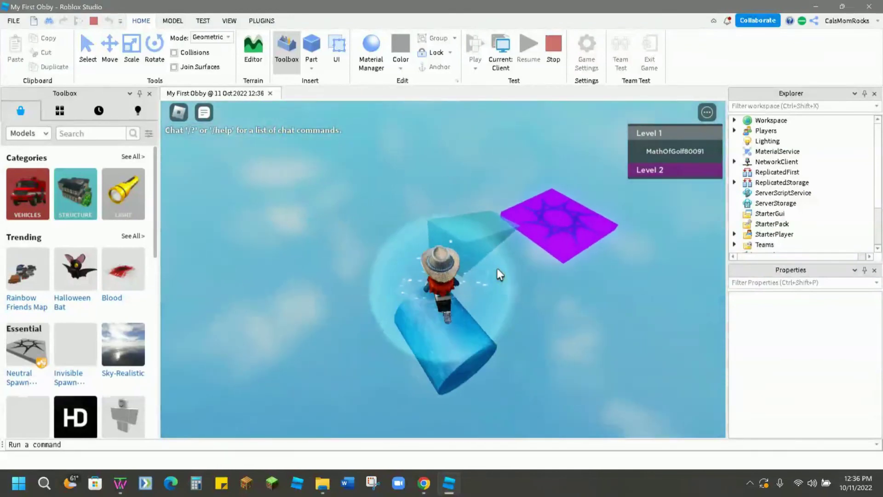
key(w)
key(space)
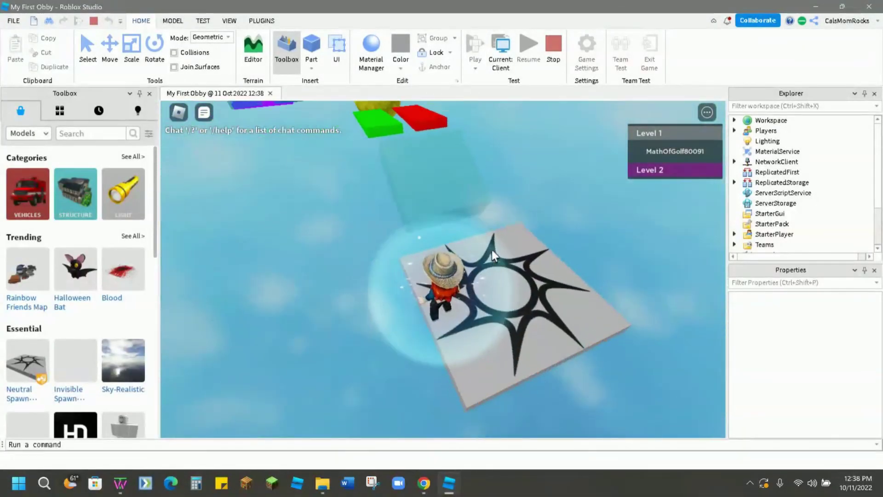
Cross the green block and ball, then jump via the light-blue block onto the purple Level 2 checkpoint.
key(w)
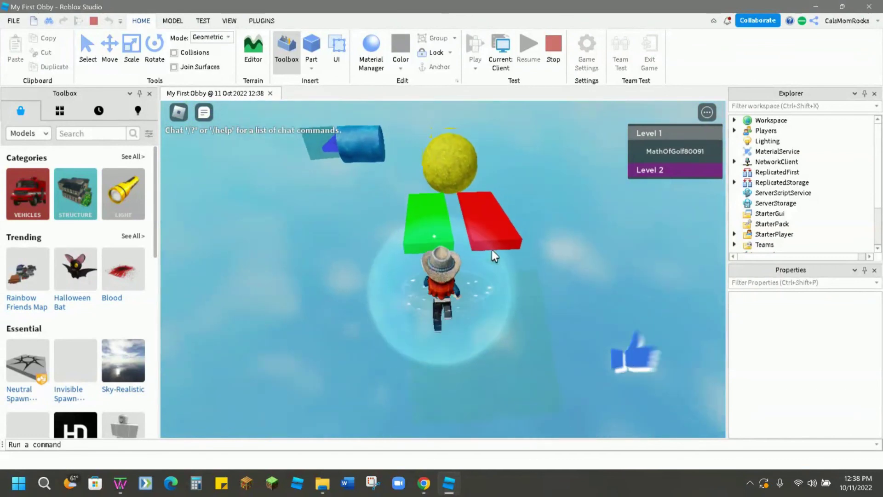
key(Left)
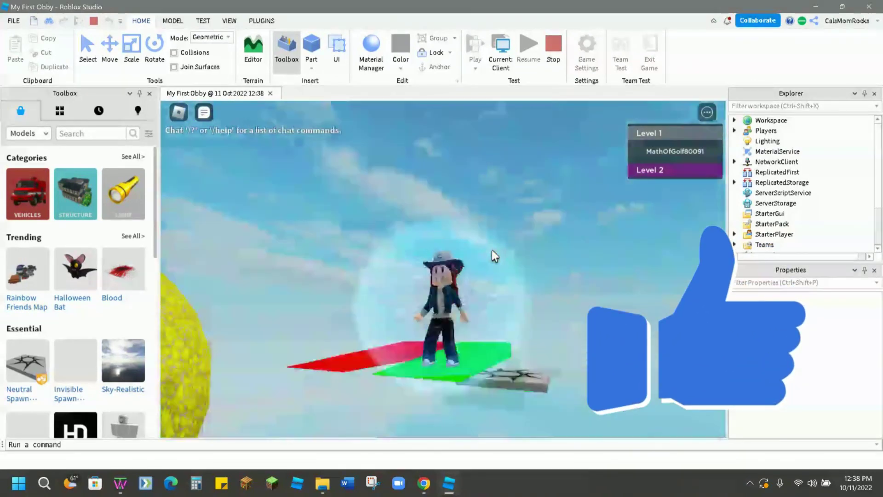
scroll(492, 251, down, 5)
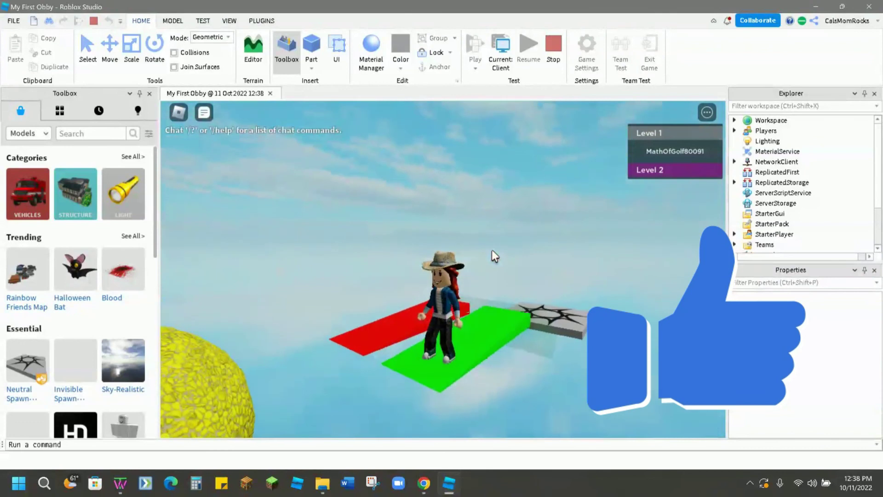
right_drag(492, 250, 492, 249)
key(space)
key(w)
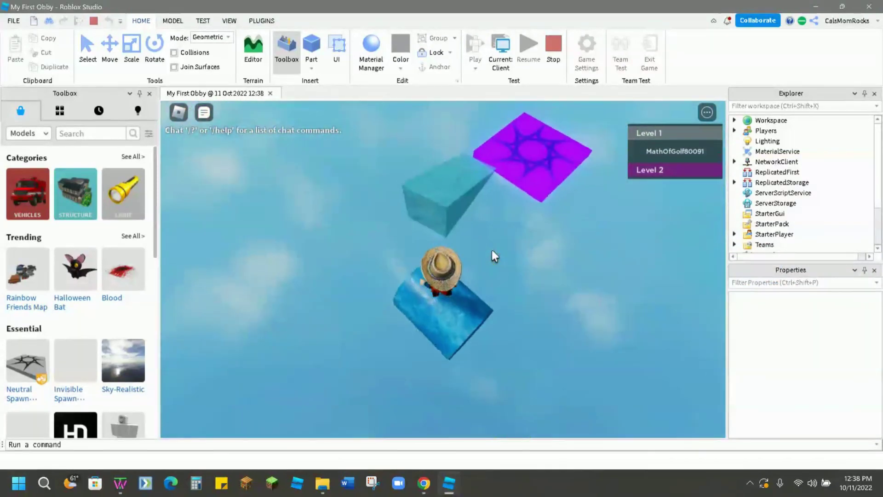
key(space)
key(w)
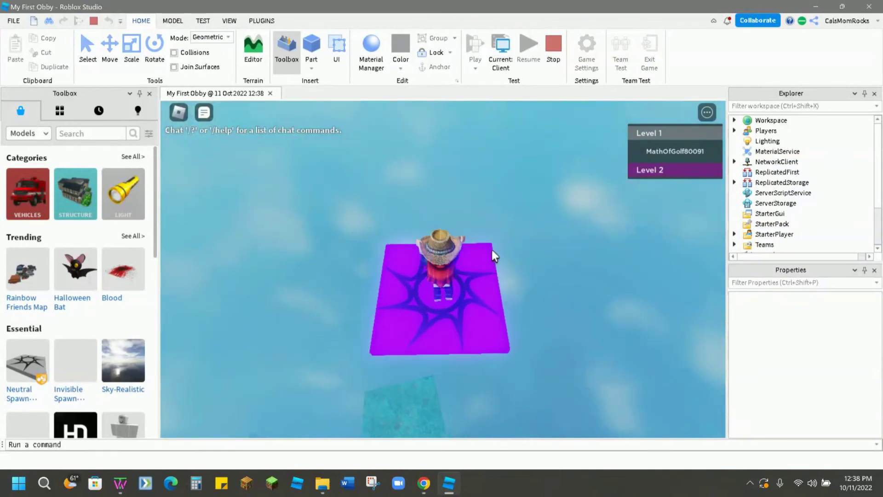
right_drag(491, 250, 492, 249)
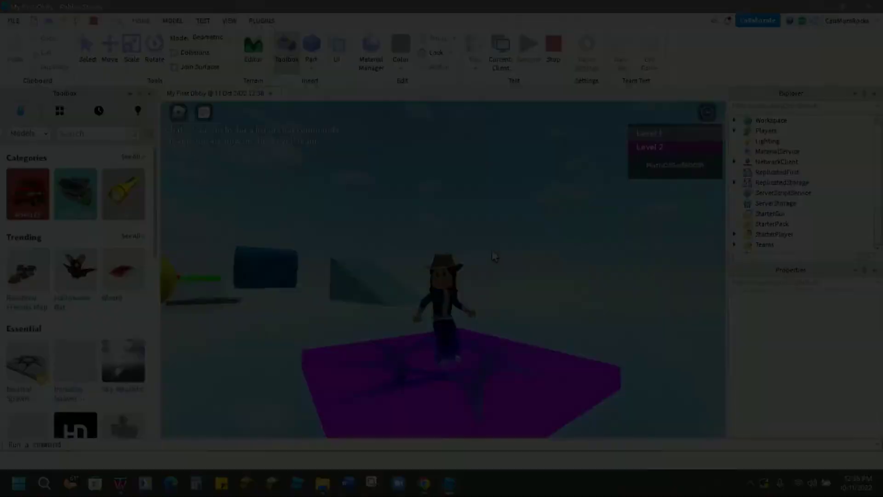